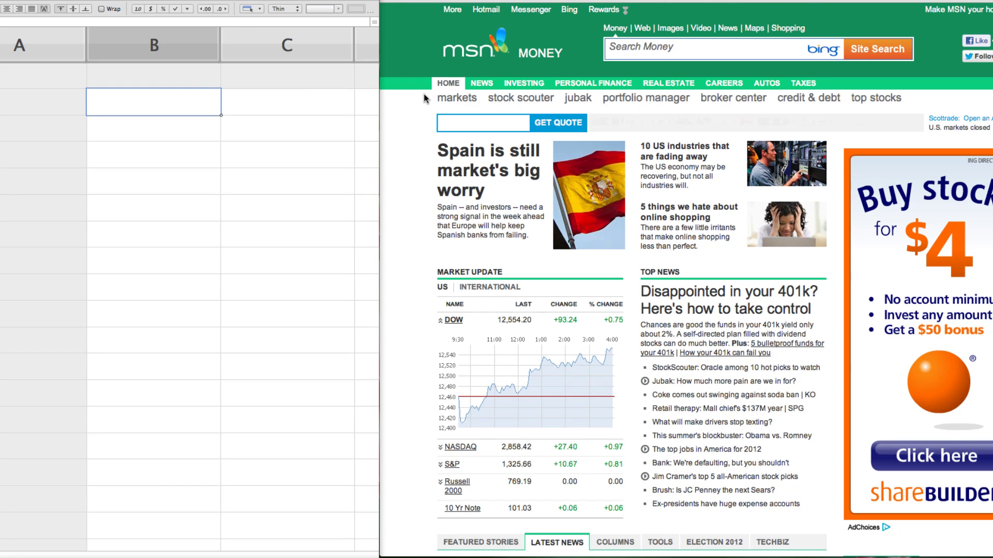
- Get the stock quote for SPG and open the company's balance sheet
{"action": "left_click", "coordinate": [467, 123]}
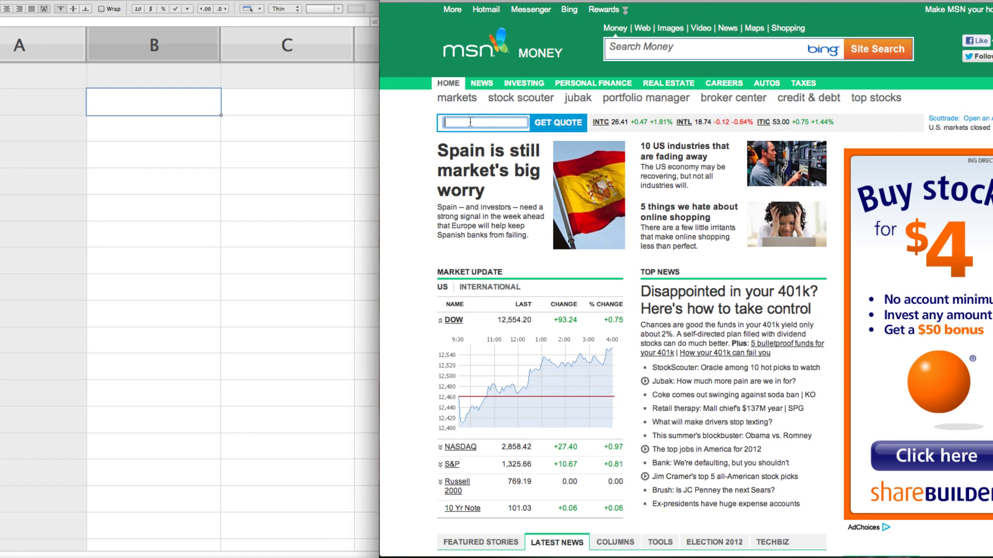
{"action": "type", "text": "SPG"}
{"action": "key", "text": "Return"}
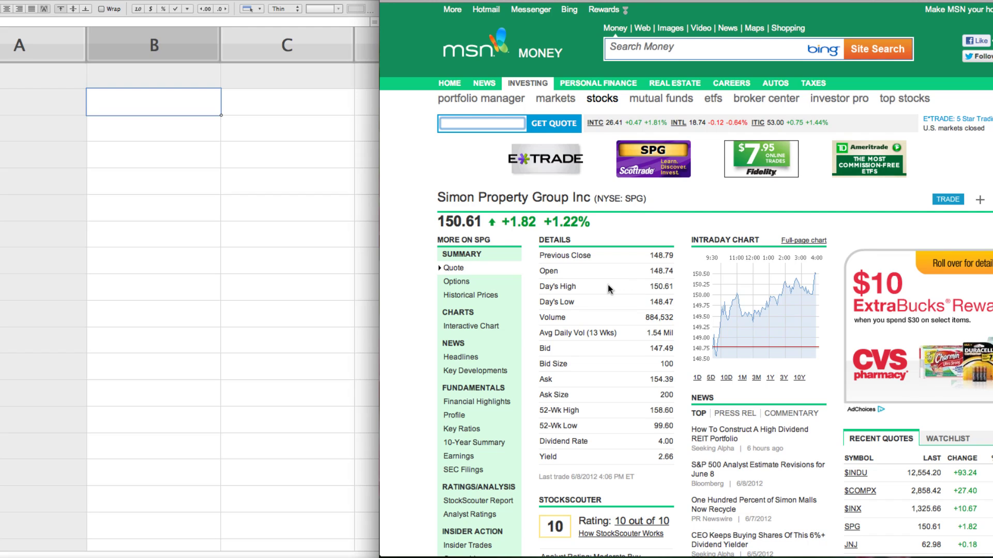
{"action": "scroll", "coordinate": [607, 284], "scroll_direction": "down", "scroll_amount": 4}
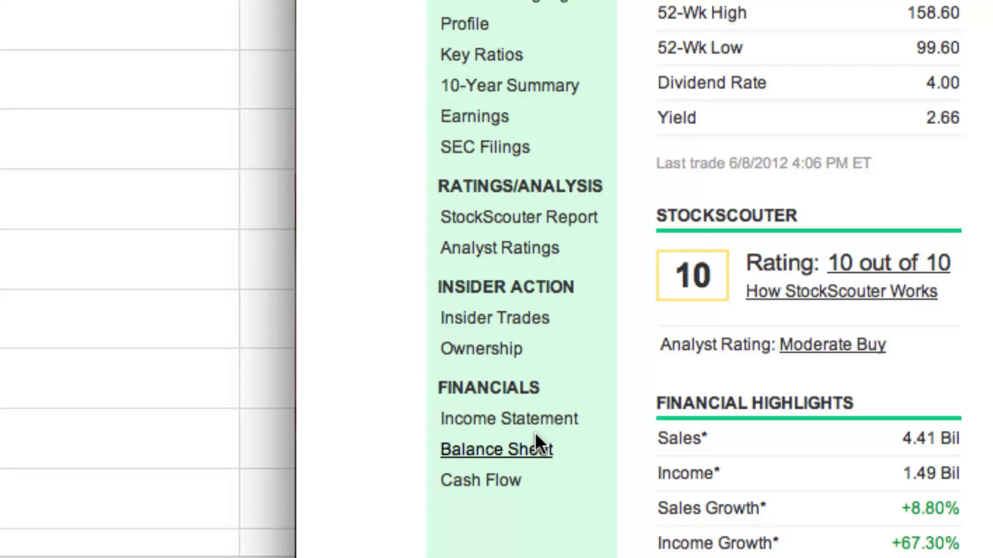
{"action": "left_click", "coordinate": [543, 454]}
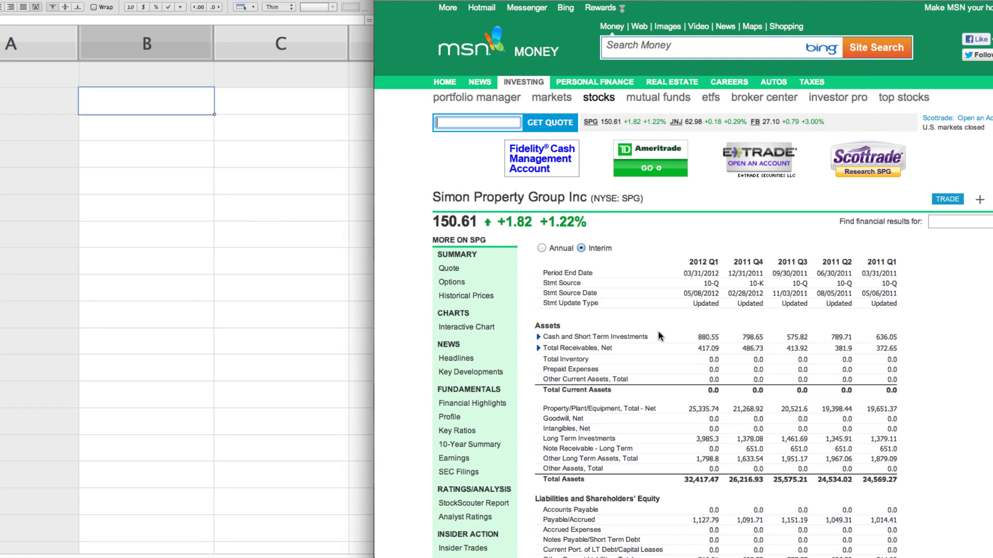
- Examine the Assets and Liabilities sections of Simon Property Group's interim balance sheet
{"action": "scroll", "coordinate": [659, 331], "scroll_direction": "down", "scroll_amount": 3}
{"action": "scroll", "coordinate": [658, 335], "scroll_direction": "down", "scroll_amount": 2}
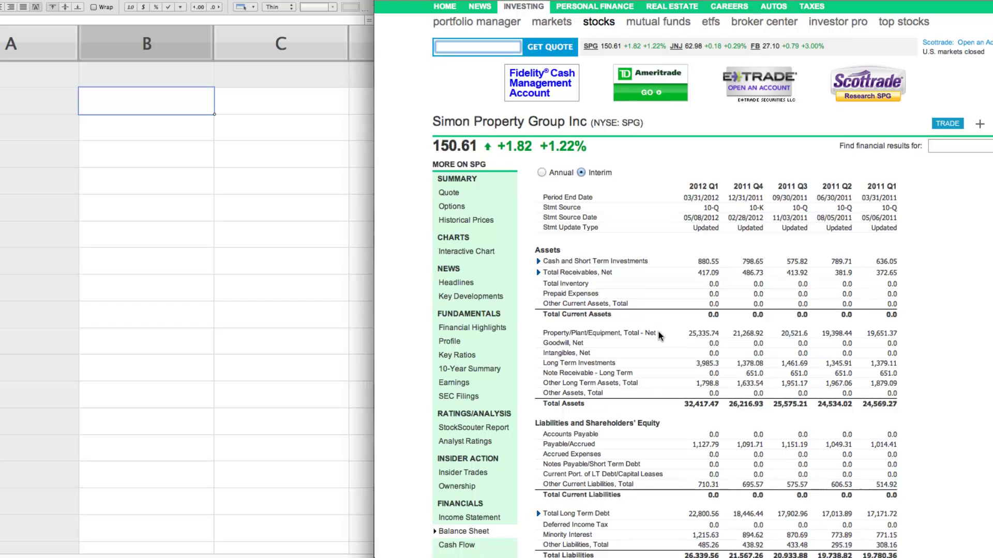
{"action": "scroll", "coordinate": [659, 333], "scroll_direction": "down", "scroll_amount": 1}
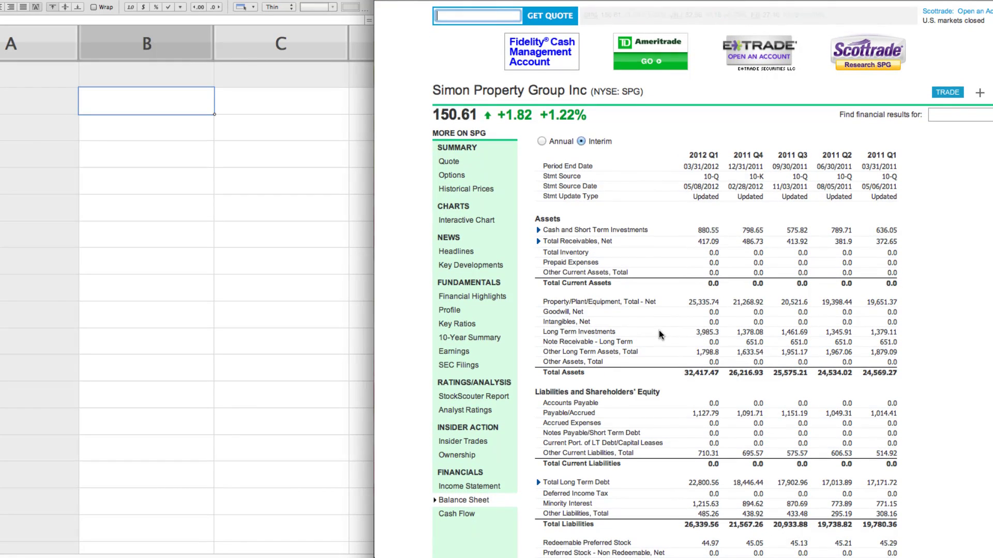
{"action": "double_click", "coordinate": [539, 217]}
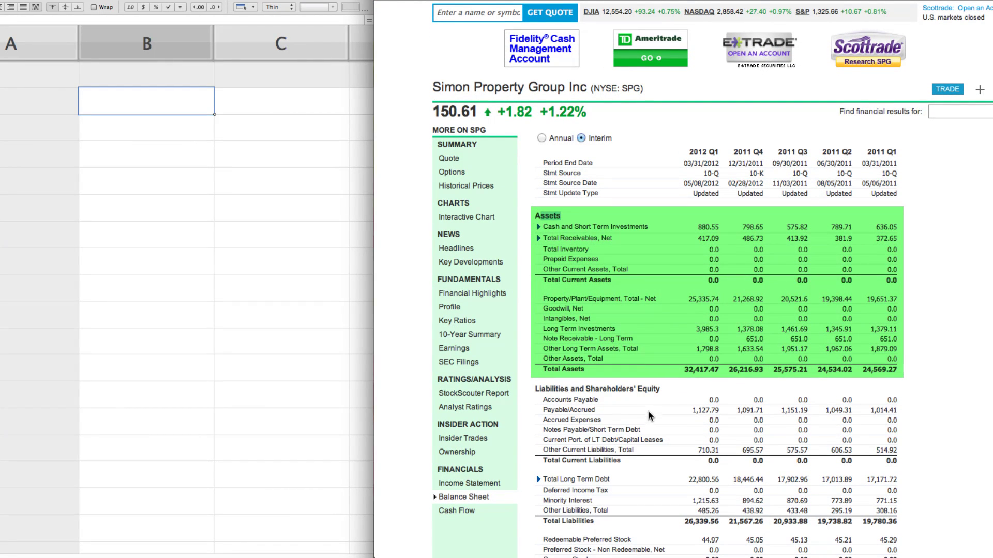
{"action": "double_click", "coordinate": [551, 389]}
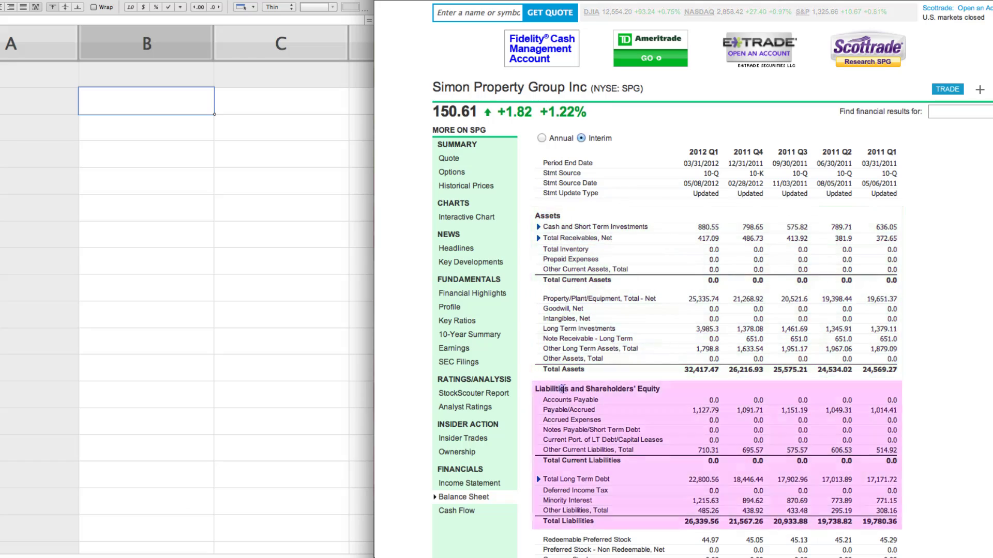
{"action": "scroll", "coordinate": [596, 399], "scroll_direction": "down", "scroll_amount": 1}
{"action": "scroll", "coordinate": [595, 398], "scroll_direction": "down", "scroll_amount": 3}
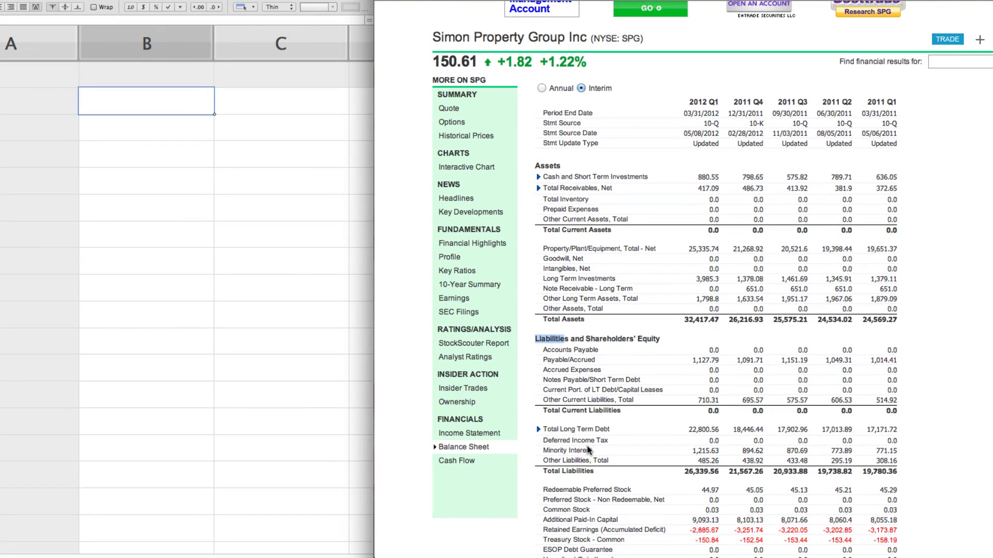
{"action": "scroll", "coordinate": [587, 444], "scroll_direction": "down", "scroll_amount": 4}
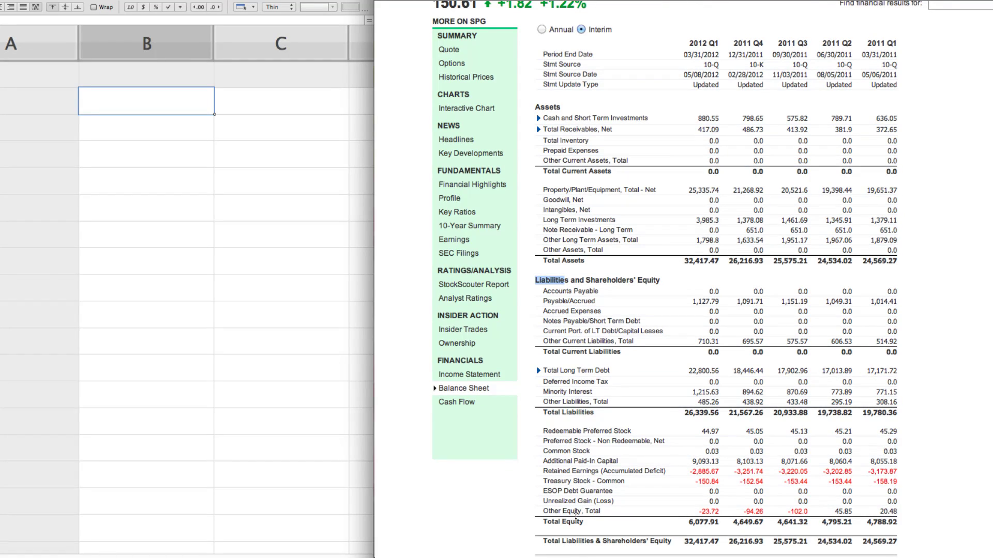
- Highlight the Total Equity line and look at the shares outstanding listed below it
{"action": "left_click_drag", "start_coordinate": [582, 522], "coordinate": [551, 522]}
{"action": "scroll", "coordinate": [758, 409], "scroll_direction": "down", "scroll_amount": 1}
{"action": "scroll", "coordinate": [758, 408], "scroll_direction": "down", "scroll_amount": 2}
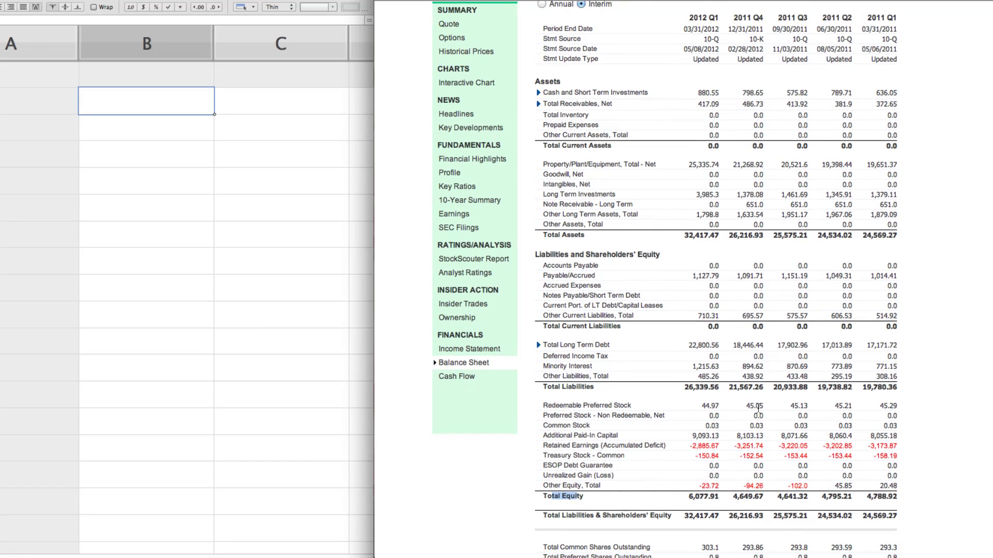
{"action": "scroll", "coordinate": [758, 408], "scroll_direction": "down", "scroll_amount": 1}
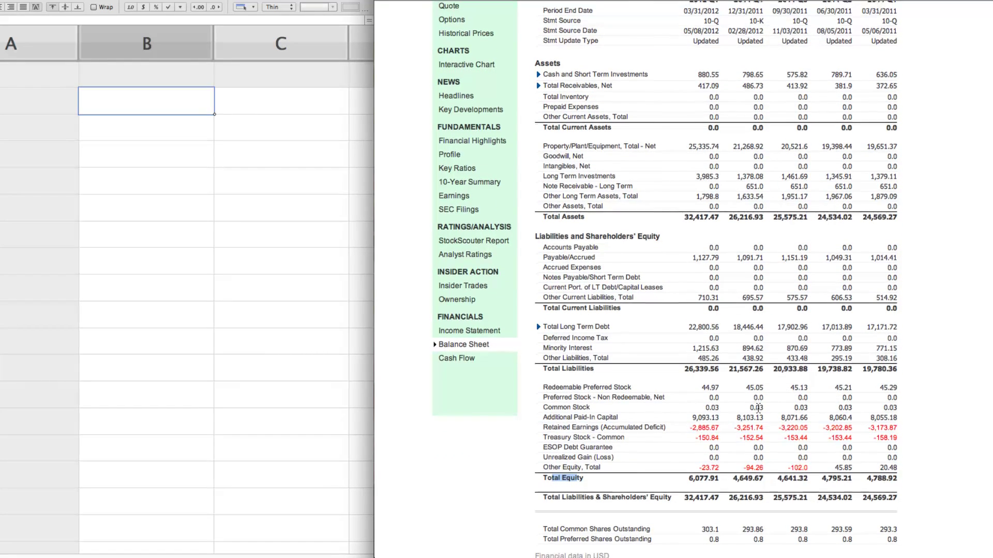
{"action": "left_click_drag", "start_coordinate": [582, 475], "coordinate": [583, 473]}
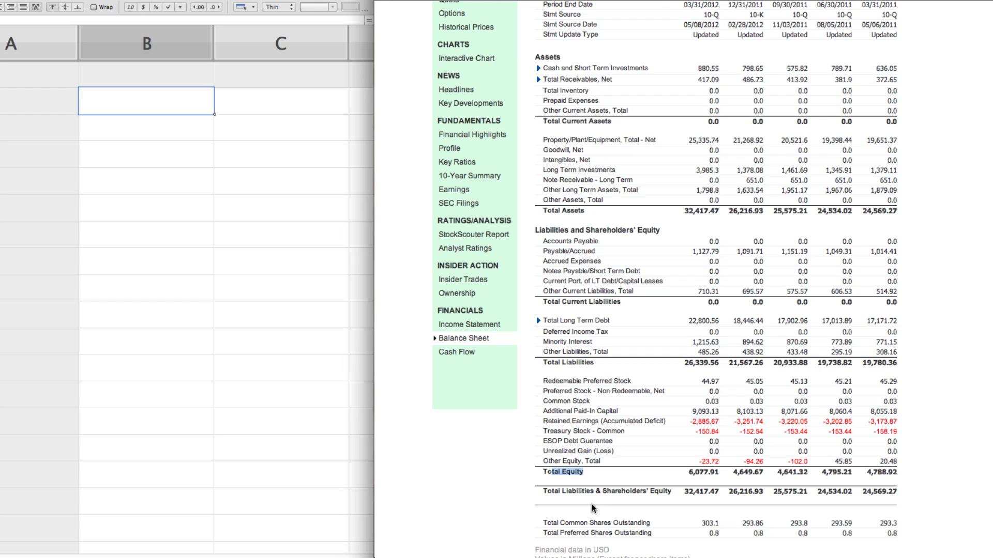
{"action": "scroll", "coordinate": [653, 496], "scroll_direction": "down", "scroll_amount": 2}
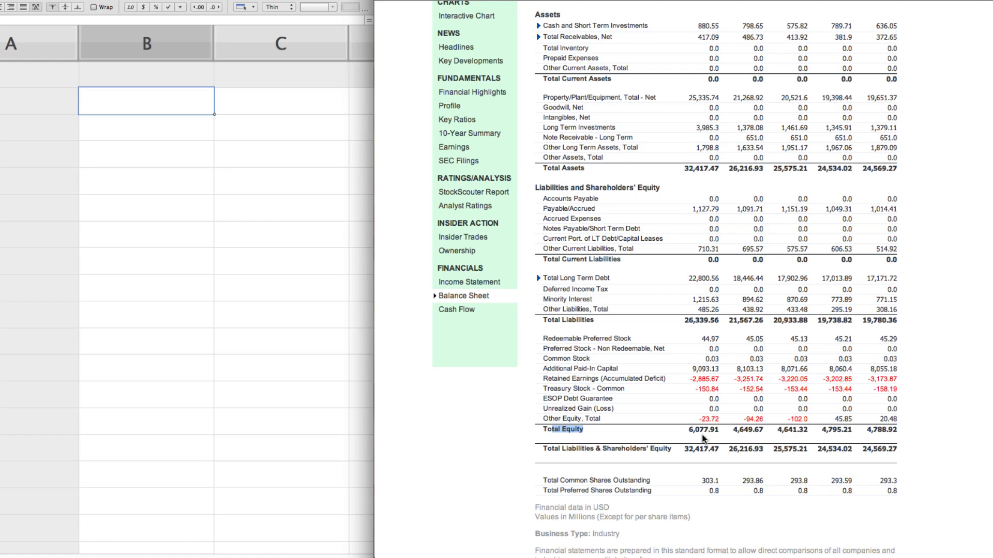
- Compute book value per share in the selected column B spreadsheet cell with the formula =6077.91/303.1
{"action": "left_click", "coordinate": [126, 111]}
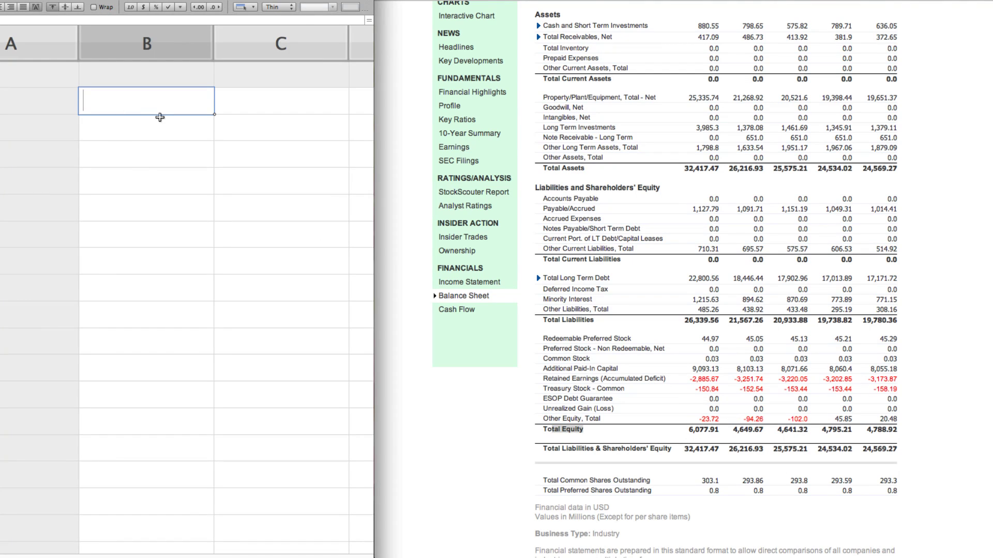
{"action": "double_click", "coordinate": [150, 109]}
{"action": "type", "text": "="}
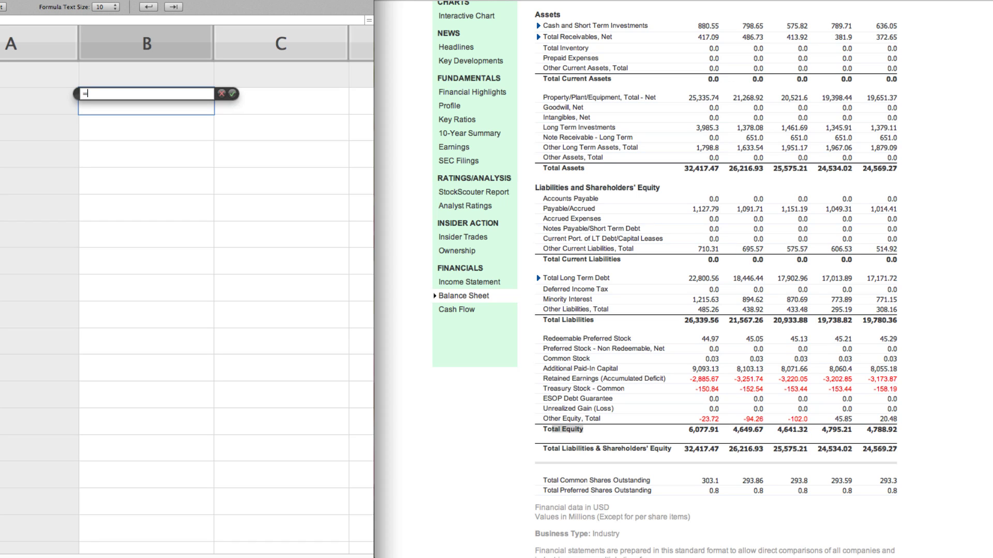
{"action": "type", "text": "6077.91/303.1"}
{"action": "key", "text": "Return"}
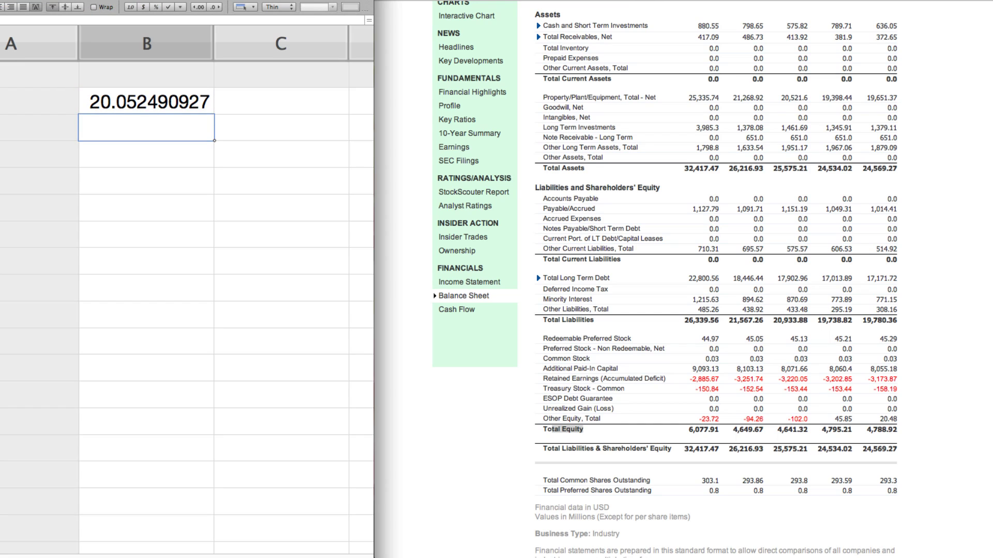
- Select the calculated cell and compare it with the Total Common and Total Preferred Shares Outstanding rows of the balance sheet
{"action": "left_click", "coordinate": [133, 106]}
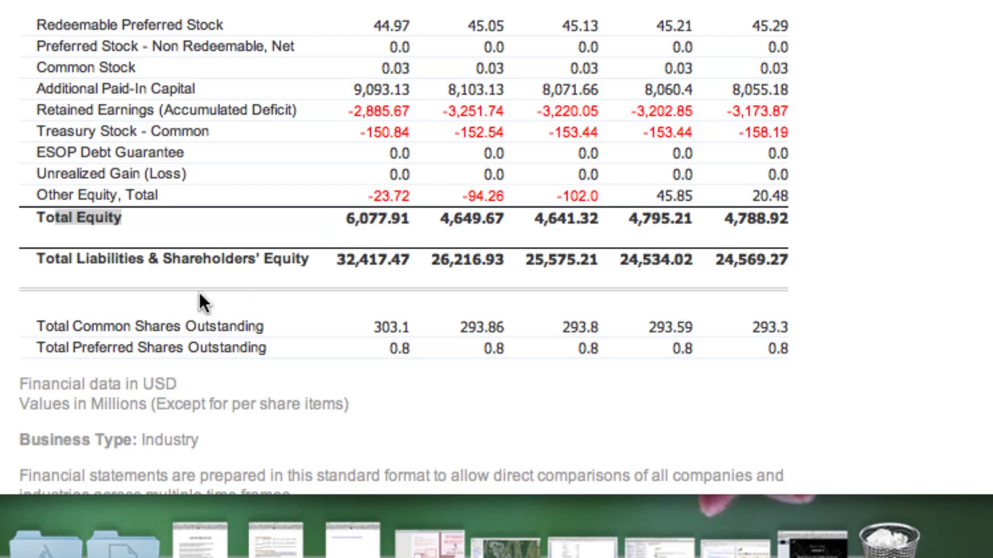
{"action": "left_click_drag", "start_coordinate": [114, 326], "coordinate": [246, 322]}
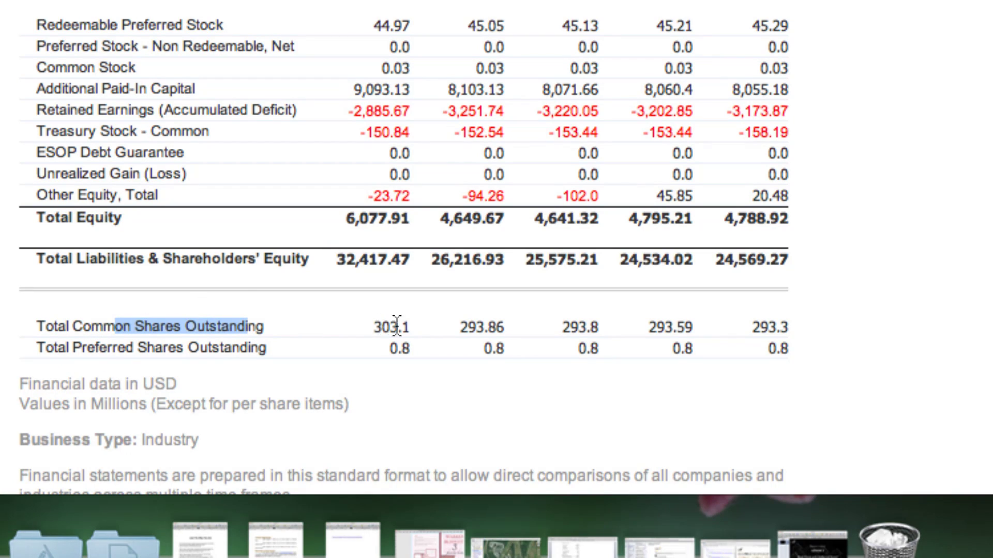
{"action": "left_click_drag", "start_coordinate": [99, 348], "coordinate": [232, 354]}
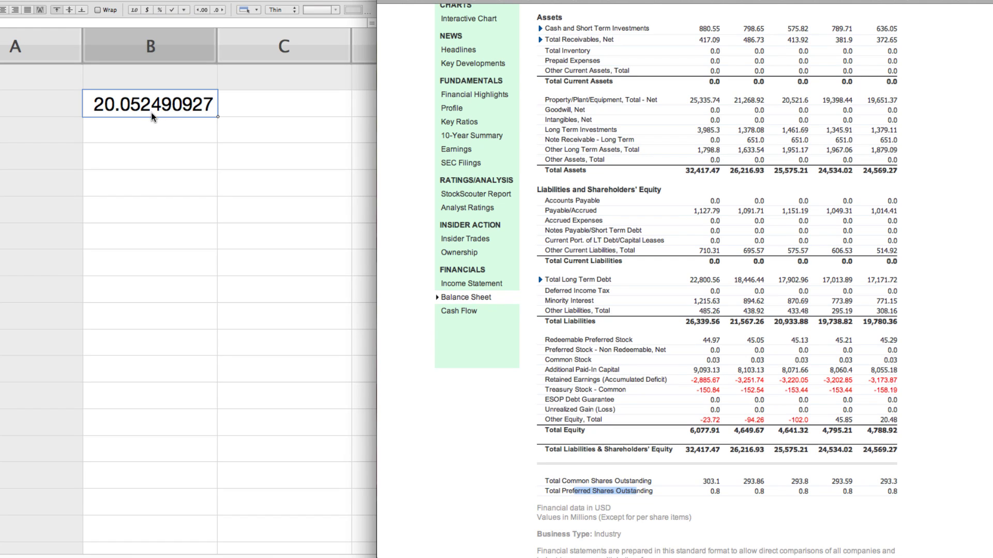
- Open the company's Financial Highlights and highlight the Book Value/Share row to check it against the calculation
{"action": "scroll", "coordinate": [422, 335], "scroll_direction": "up", "scroll_amount": 1}
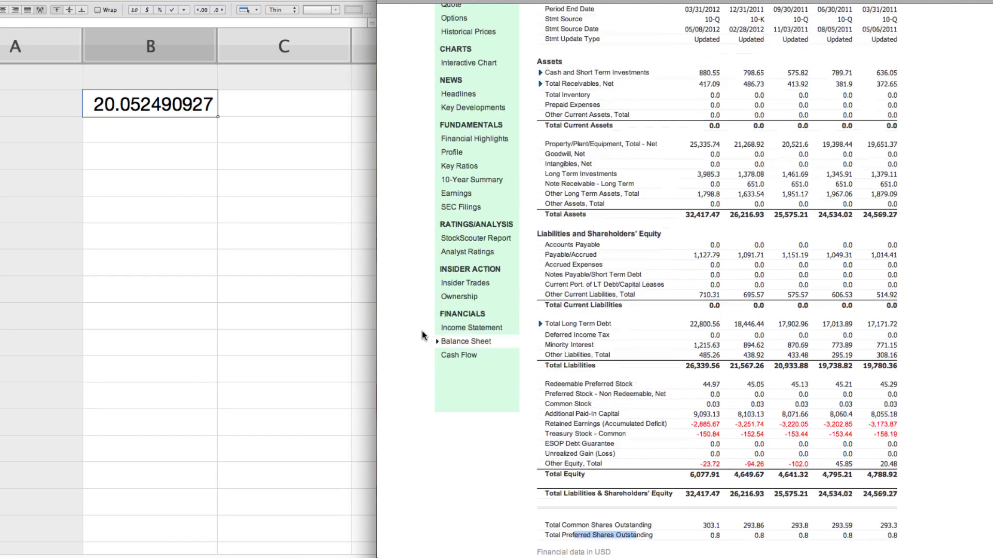
{"action": "scroll", "coordinate": [422, 335], "scroll_direction": "up", "scroll_amount": 5}
{"action": "scroll", "coordinate": [422, 335], "scroll_direction": "up", "scroll_amount": 1}
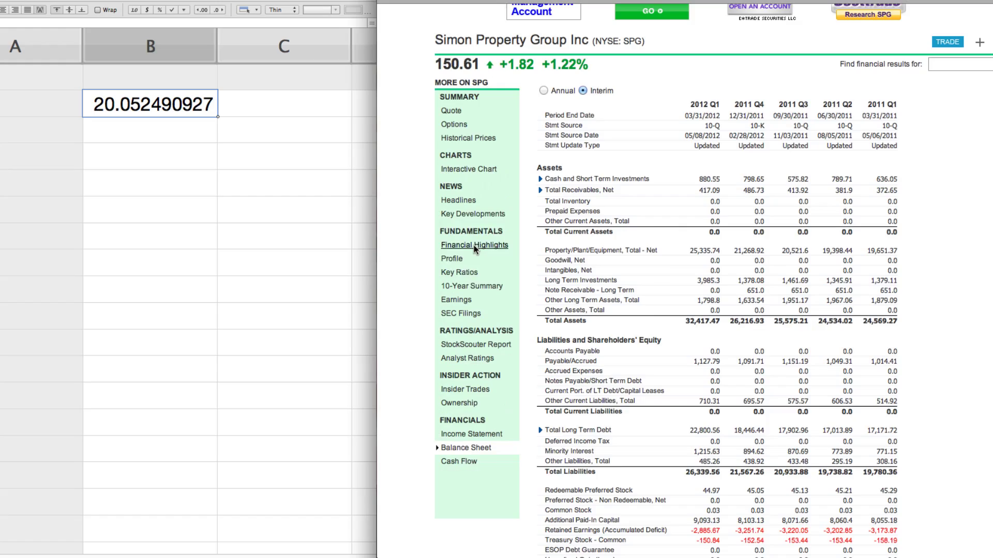
{"action": "left_click", "coordinate": [474, 246]}
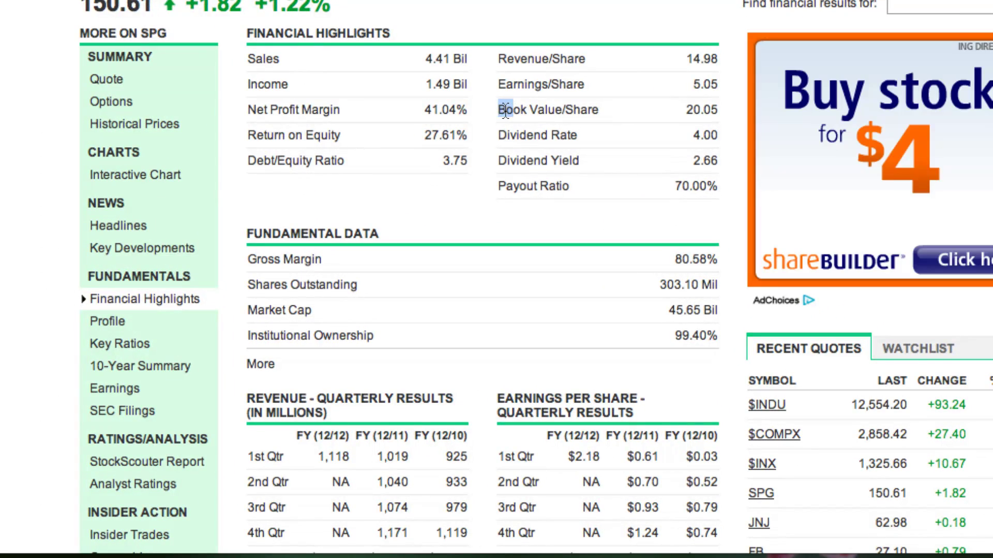
{"action": "left_click_drag", "start_coordinate": [699, 289], "coordinate": [691, 289]}
{"action": "left_click_drag", "start_coordinate": [499, 110], "coordinate": [718, 111]}
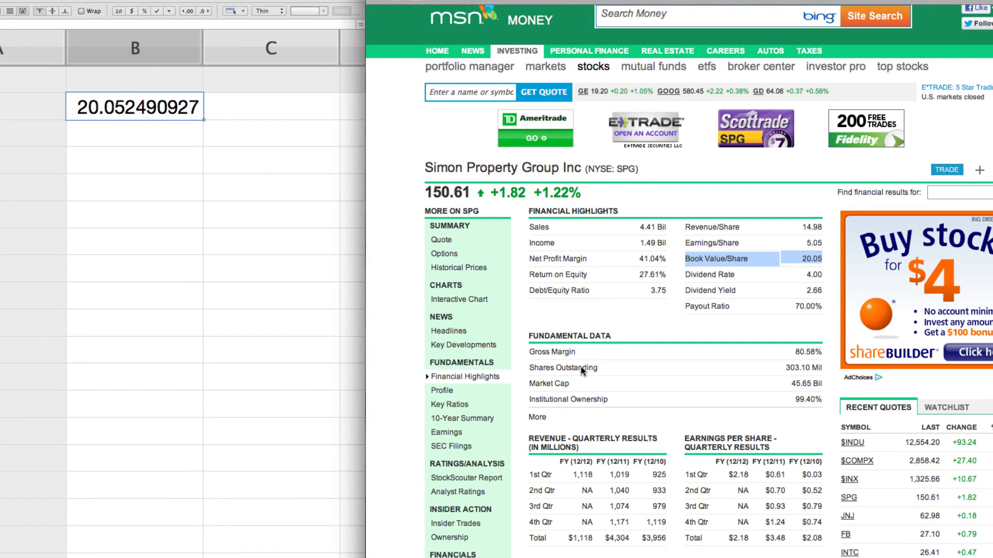
- Open the company's SEC filings and bring up the 10-Q quarterly report filed 5/8/2012
{"action": "scroll", "coordinate": [515, 379], "scroll_direction": "down", "scroll_amount": 2}
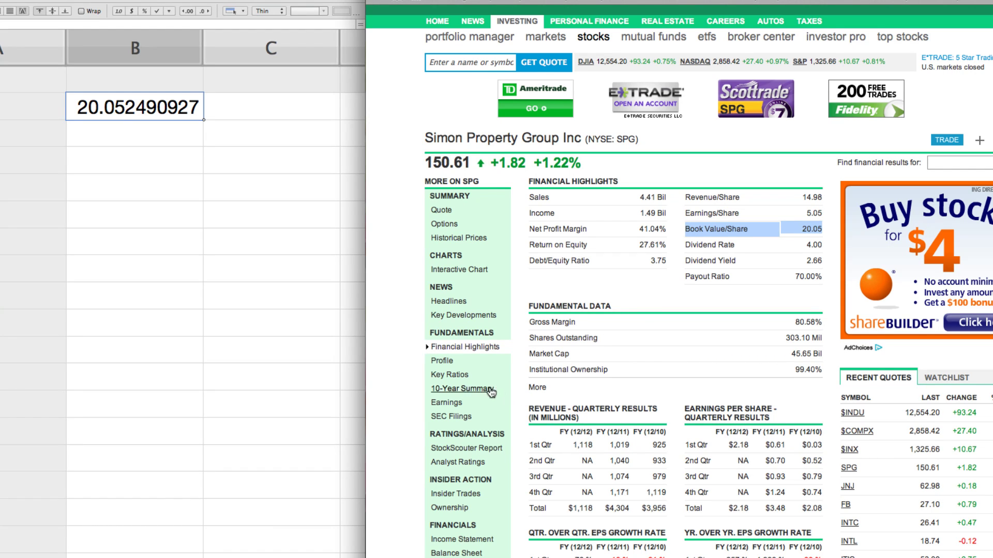
{"action": "scroll", "coordinate": [494, 381], "scroll_direction": "down", "scroll_amount": 2}
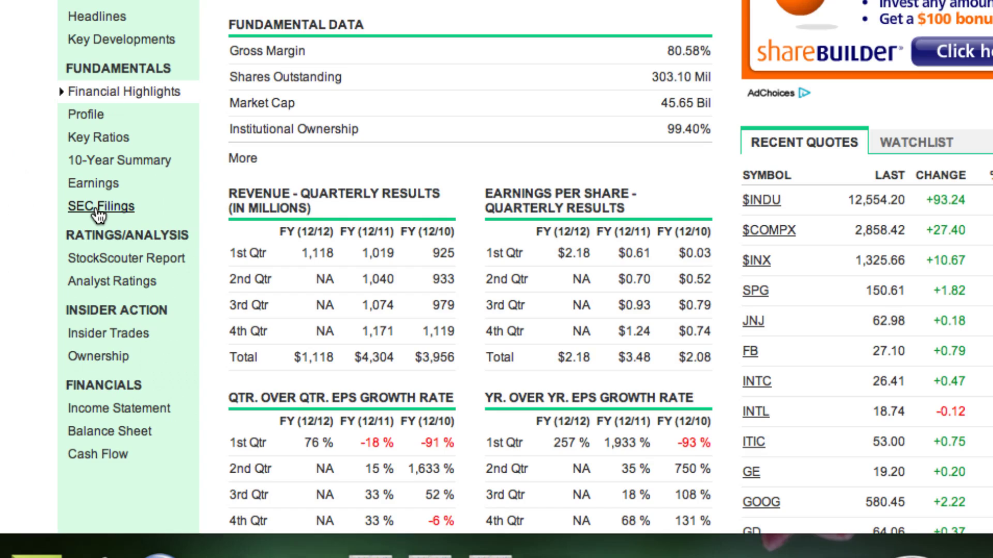
{"action": "left_click", "coordinate": [95, 205]}
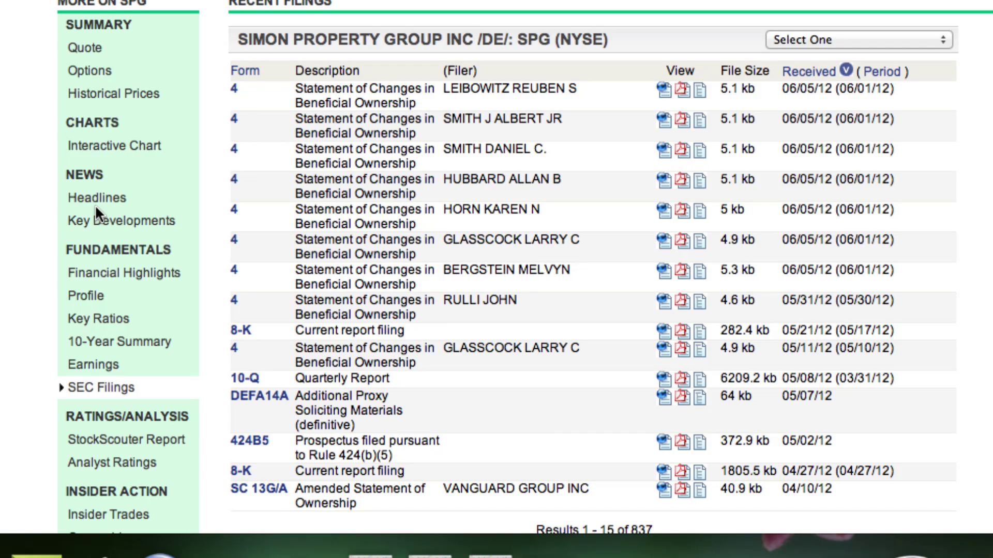
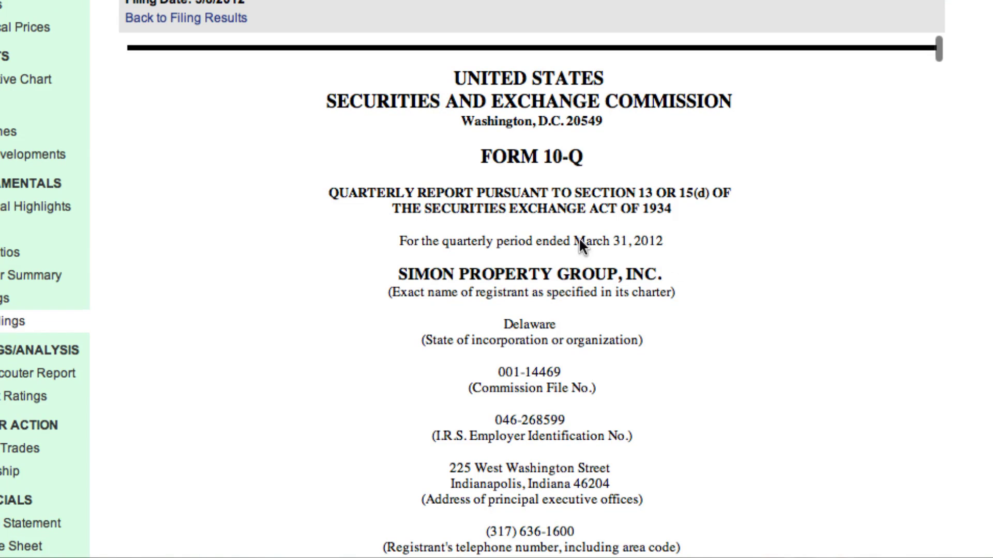
- Examine the 10-Q report's cover page share counts and its unaudited consolidated balance sheets
{"action": "scroll", "coordinate": [650, 233], "scroll_direction": "down", "scroll_amount": 3}
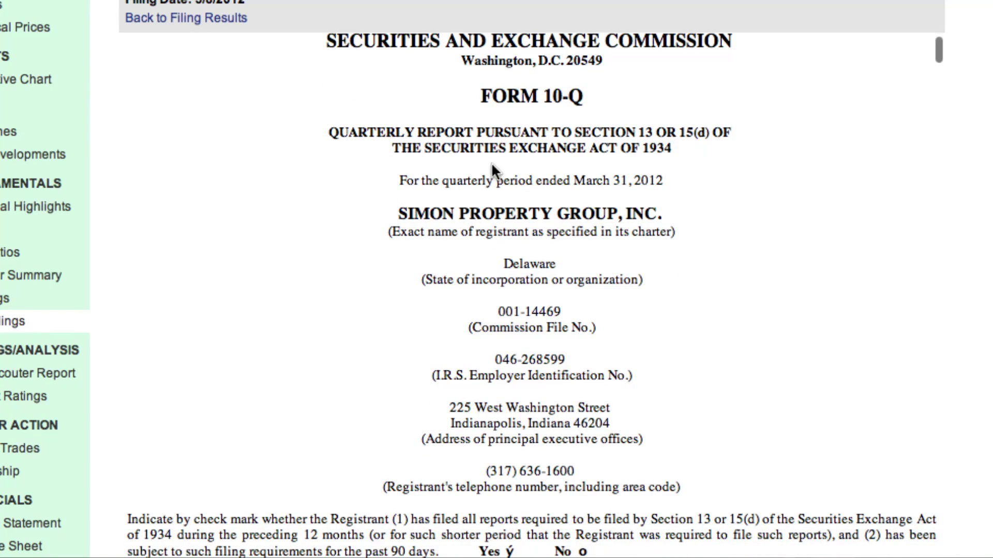
{"action": "scroll", "coordinate": [590, 257], "scroll_direction": "down", "scroll_amount": 10}
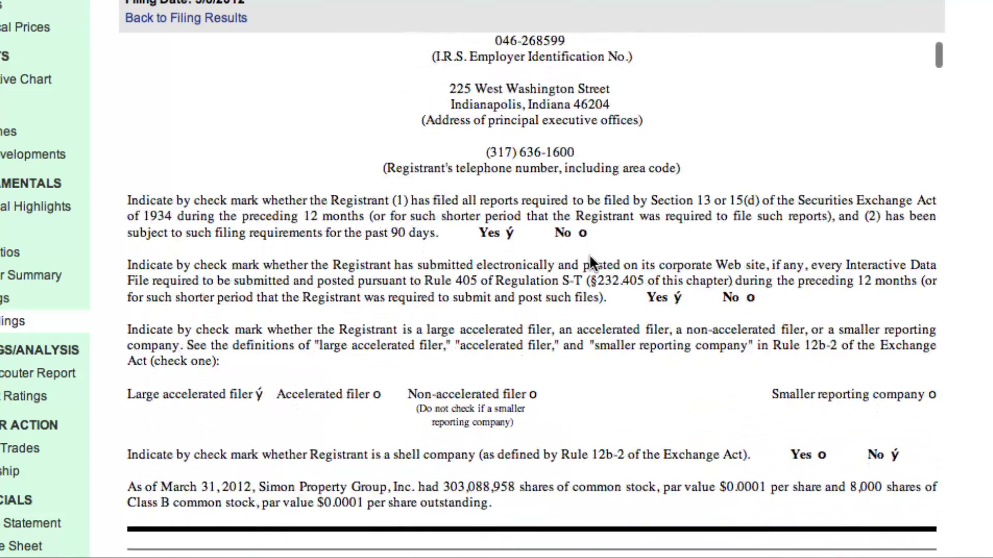
{"action": "scroll", "coordinate": [592, 263], "scroll_direction": "up", "scroll_amount": 5}
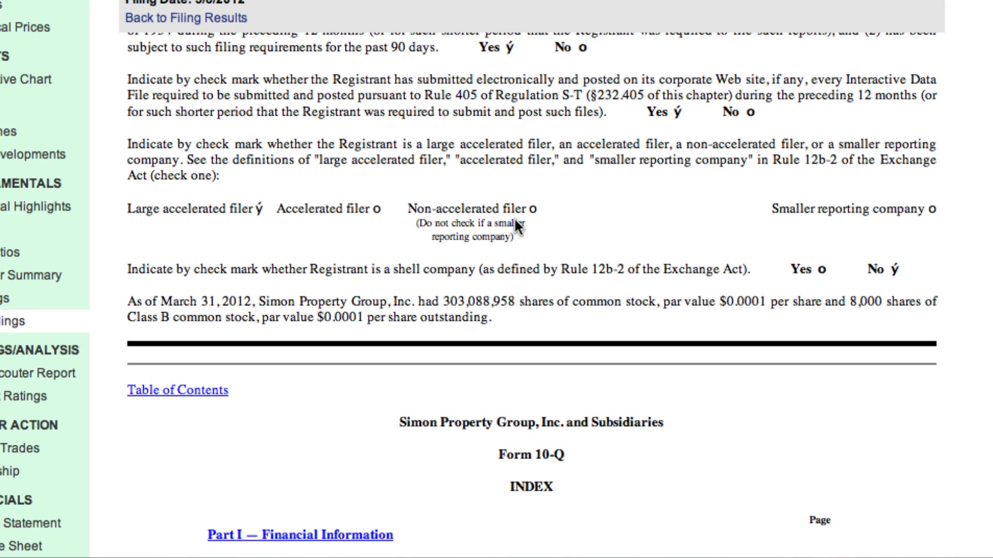
{"action": "scroll", "coordinate": [611, 243], "scroll_direction": "down", "scroll_amount": 15}
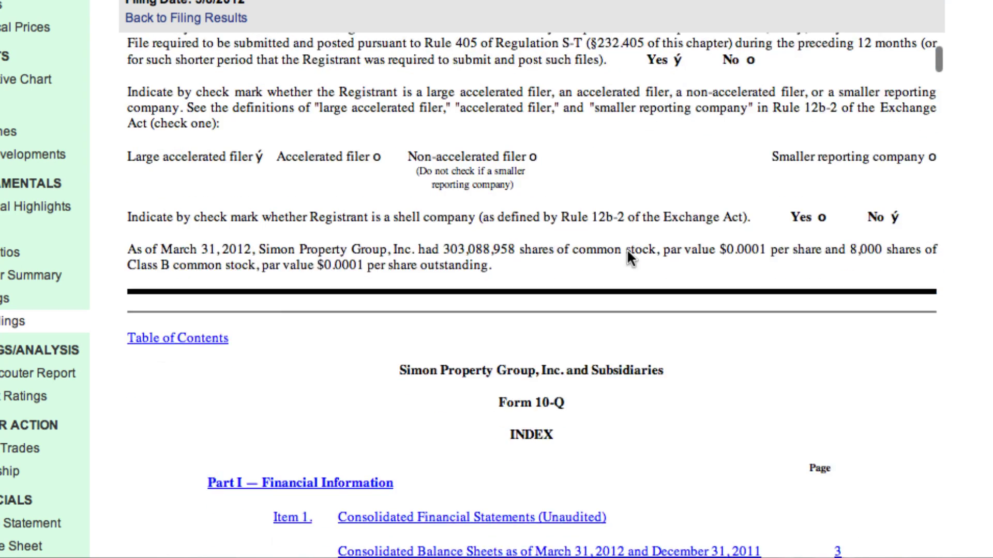
{"action": "scroll", "coordinate": [629, 257], "scroll_direction": "down", "scroll_amount": 5}
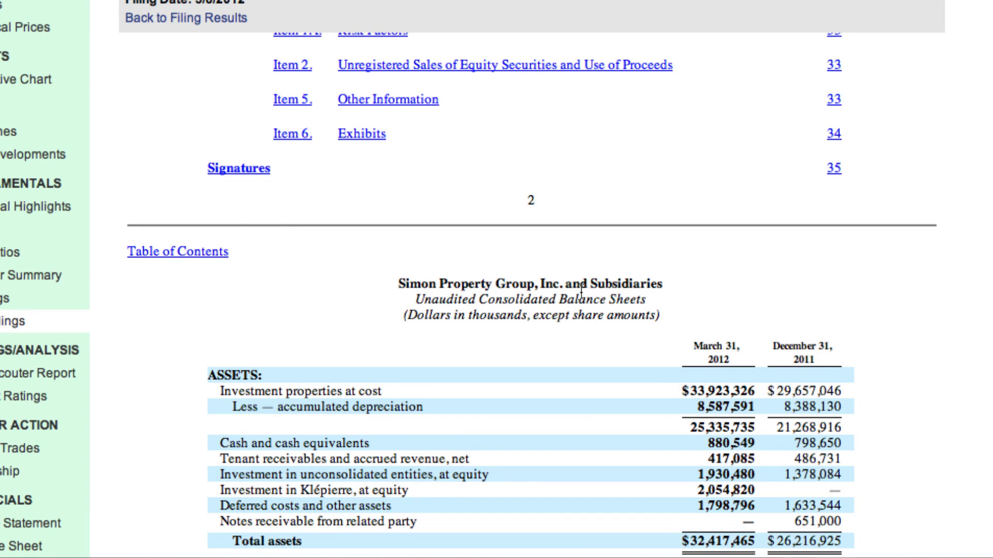
{"action": "scroll", "coordinate": [602, 310], "scroll_direction": "down", "scroll_amount": 4}
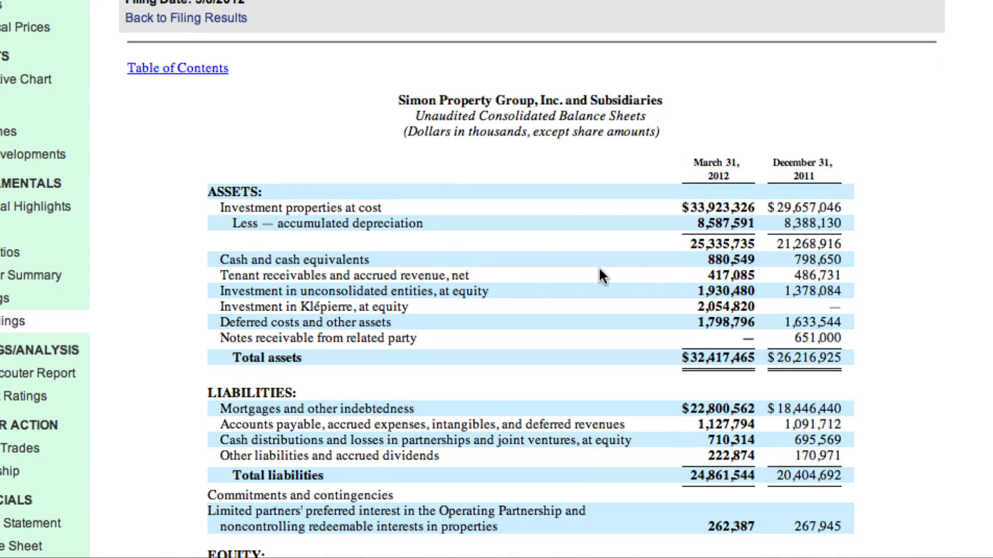
{"action": "scroll", "coordinate": [598, 266], "scroll_direction": "down", "scroll_amount": 3}
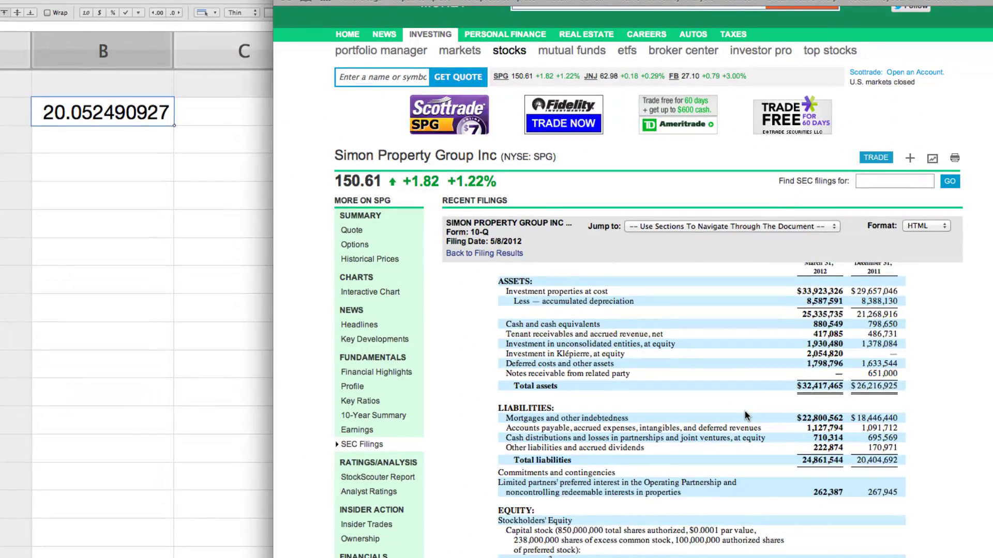
- Examine the 10-Q balance sheet from assets to equity, highlighting Total assets, the EQUITY heading and the March 31, 2012 Series J preferred stock value
{"action": "scroll", "coordinate": [598, 266], "scroll_direction": "up", "scroll_amount": 3}
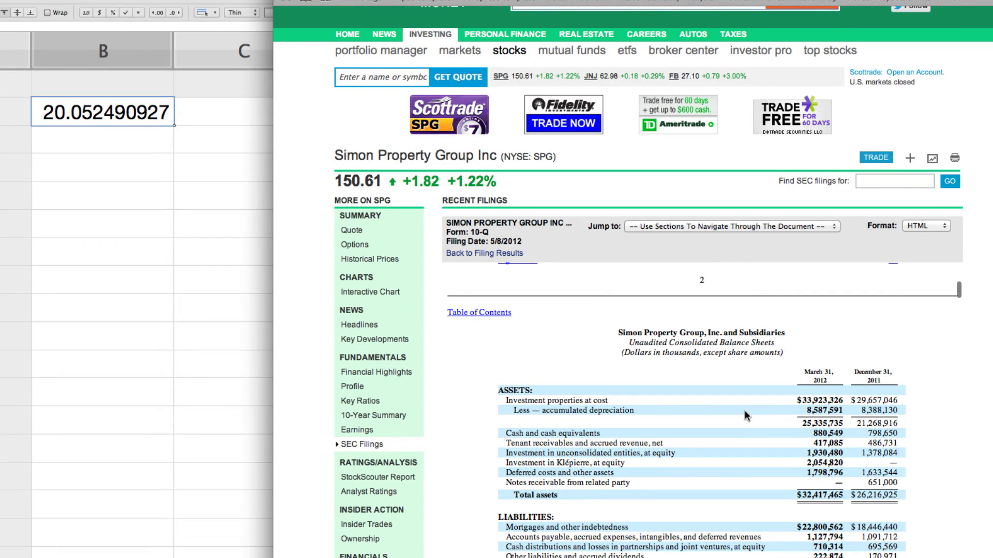
{"action": "scroll", "coordinate": [768, 417], "scroll_direction": "down", "scroll_amount": 1}
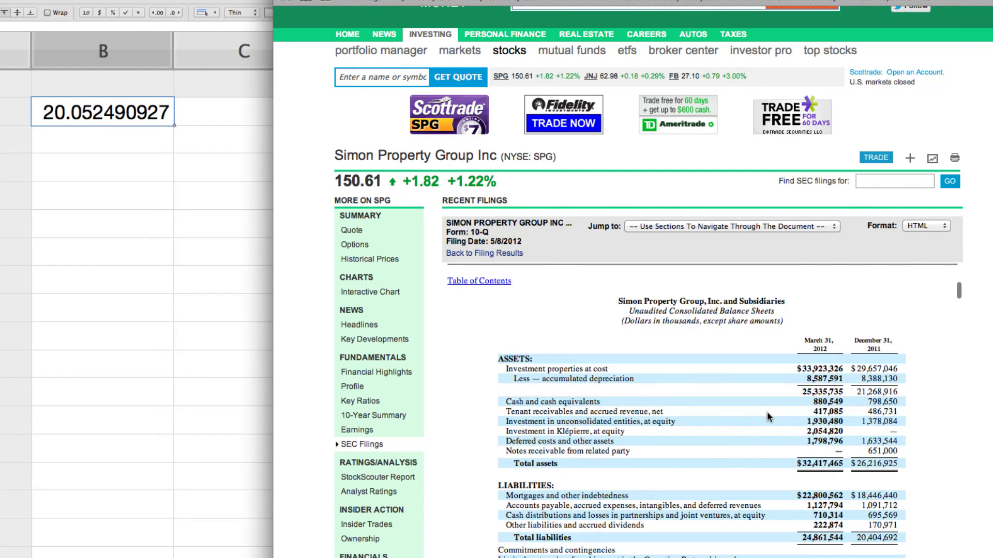
{"action": "scroll", "coordinate": [767, 411], "scroll_direction": "down", "scroll_amount": 5}
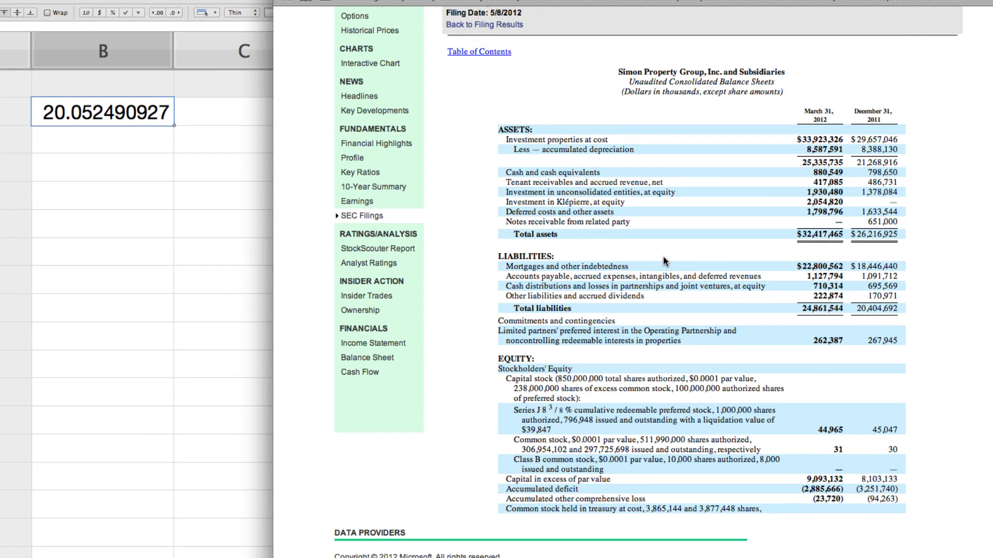
{"action": "scroll", "coordinate": [676, 263], "scroll_direction": "down", "scroll_amount": 1}
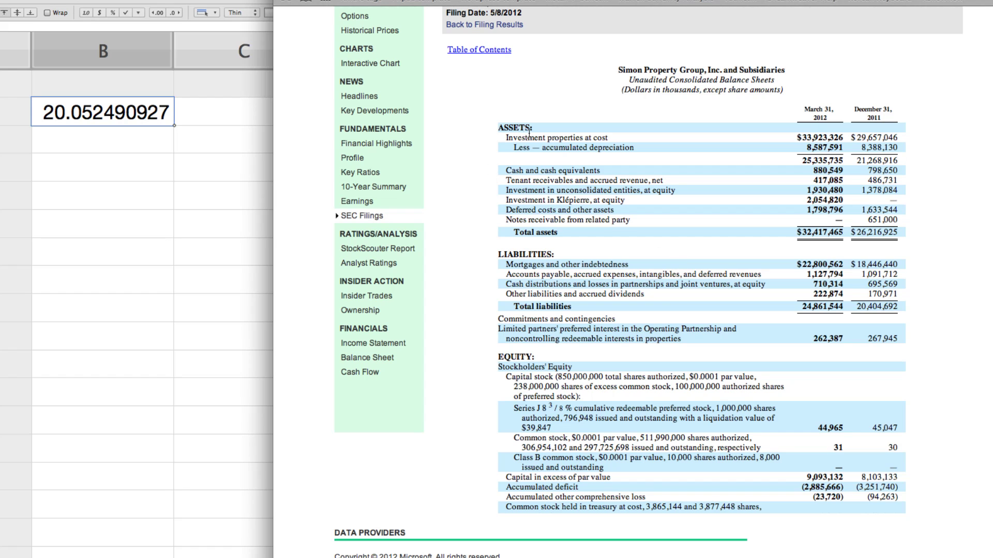
{"action": "left_click_drag", "start_coordinate": [523, 232], "coordinate": [549, 233]}
{"action": "left_click_drag", "start_coordinate": [501, 357], "coordinate": [519, 357]}
{"action": "scroll", "coordinate": [747, 417], "scroll_direction": "down", "scroll_amount": 2}
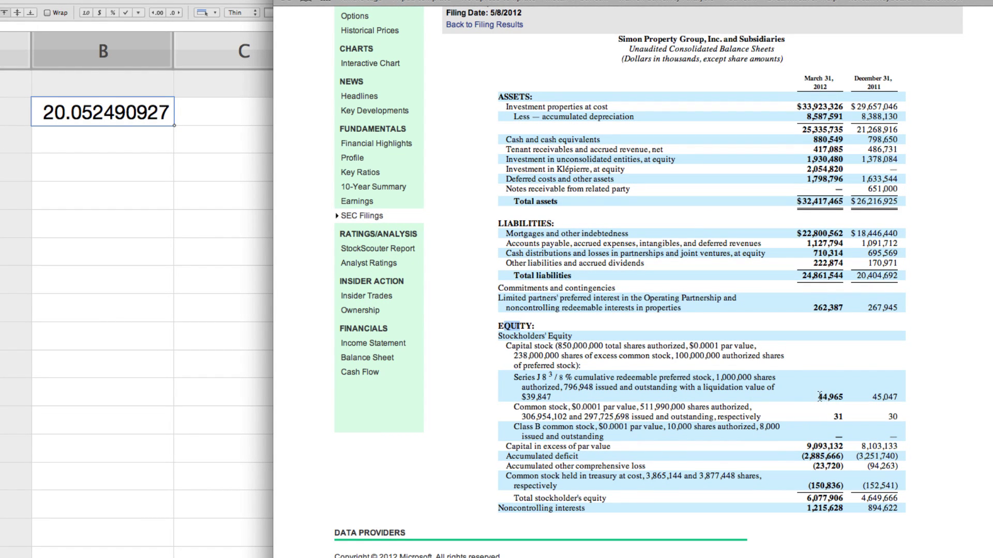
{"action": "mouse_move", "coordinate": [820, 397]}
{"action": "left_mouse_down"}
{"action": "mouse_move", "coordinate": [844, 396]}
{"action": "mouse_move", "coordinate": [799, 430]}
{"action": "mouse_move", "coordinate": [826, 439]}
{"action": "mouse_move", "coordinate": [831, 396]}
{"action": "left_mouse_up"}
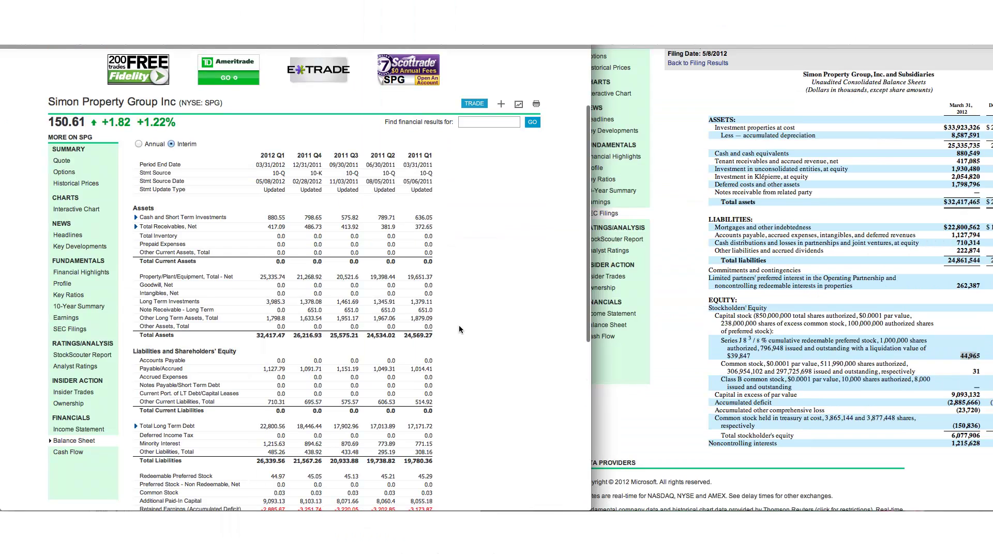
- Arrange the 10-Q window beside the interim Balance Sheet page so both statements are readable, and dismiss the mail account password prompt
{"action": "scroll", "coordinate": [459, 329], "scroll_direction": "down", "scroll_amount": 2}
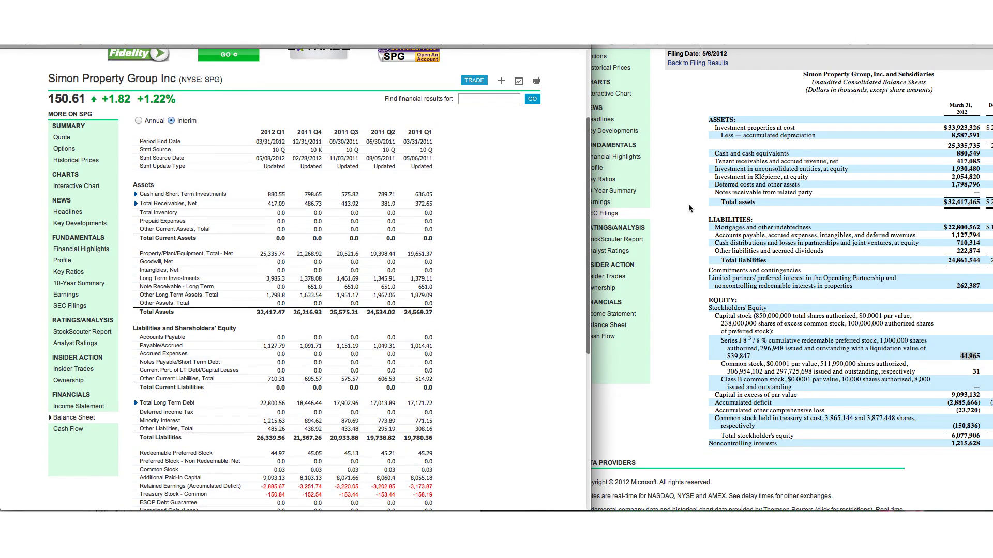
{"action": "left_click", "coordinate": [786, 45]}
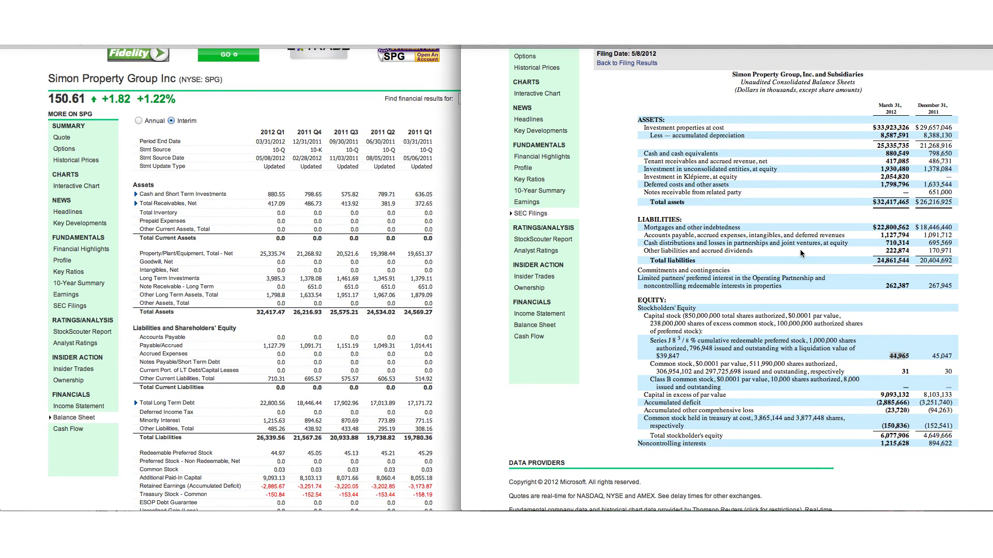
{"action": "scroll", "coordinate": [793, 246], "scroll_direction": "up", "scroll_amount": 1}
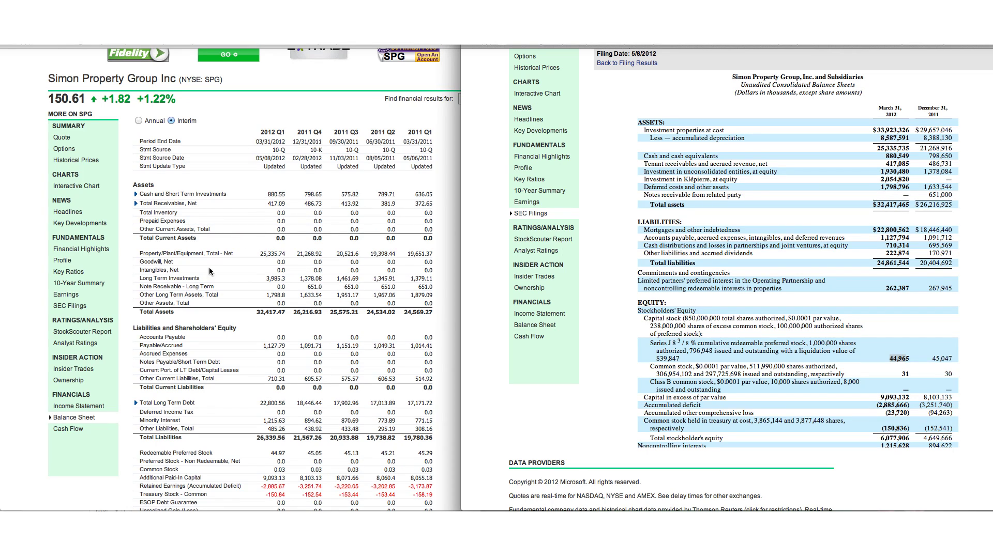
{"action": "scroll", "coordinate": [258, 274], "scroll_direction": "down", "scroll_amount": 2}
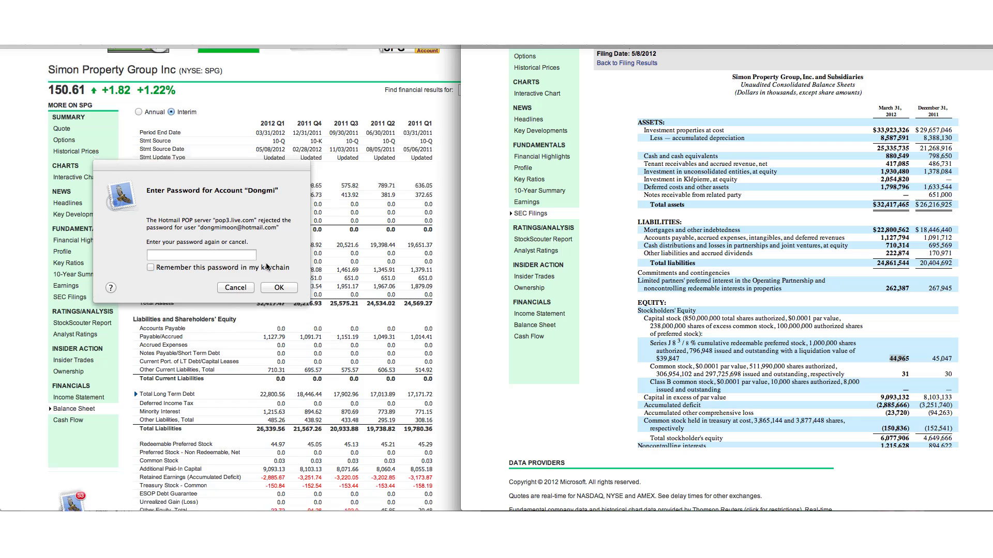
{"action": "left_click", "coordinate": [239, 288]}
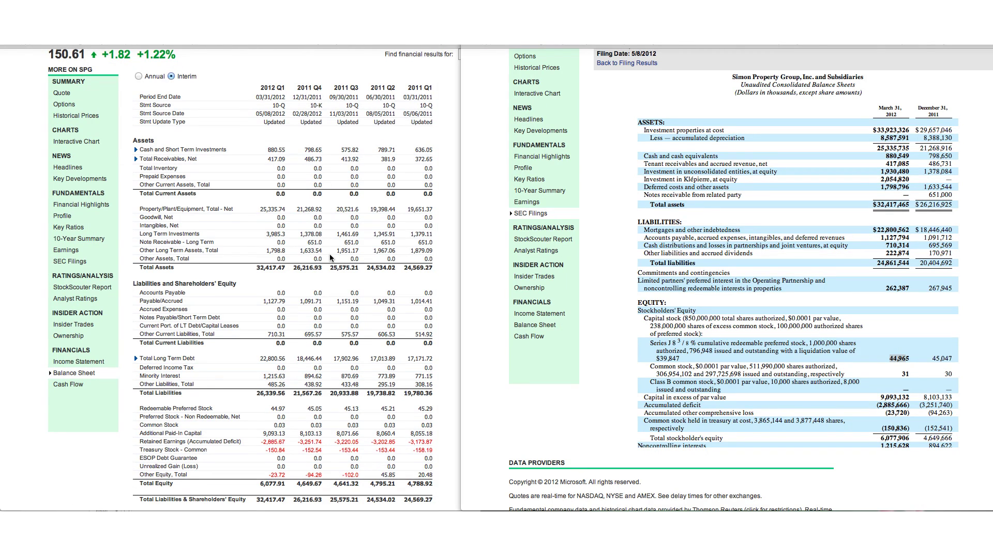
- Highlight the 2012 Q1 Total Equity on the Balance Sheet page and the matching Total stockholder's equity in the 10-Q to compare them
{"action": "scroll", "coordinate": [362, 274], "scroll_direction": "down", "scroll_amount": 1}
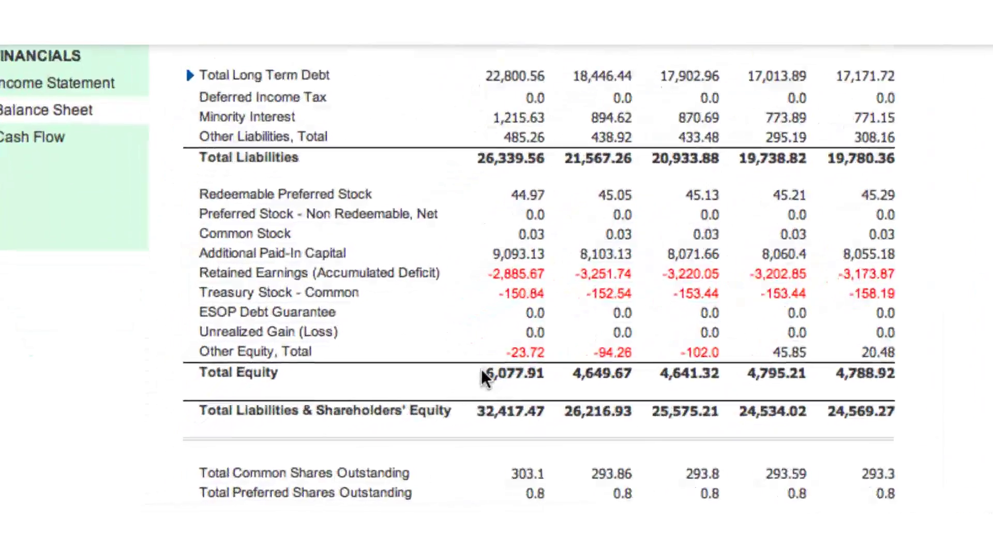
{"action": "left_click_drag", "start_coordinate": [260, 451], "coordinate": [271, 451]}
{"action": "left_click_drag", "start_coordinate": [527, 369], "coordinate": [559, 366]}
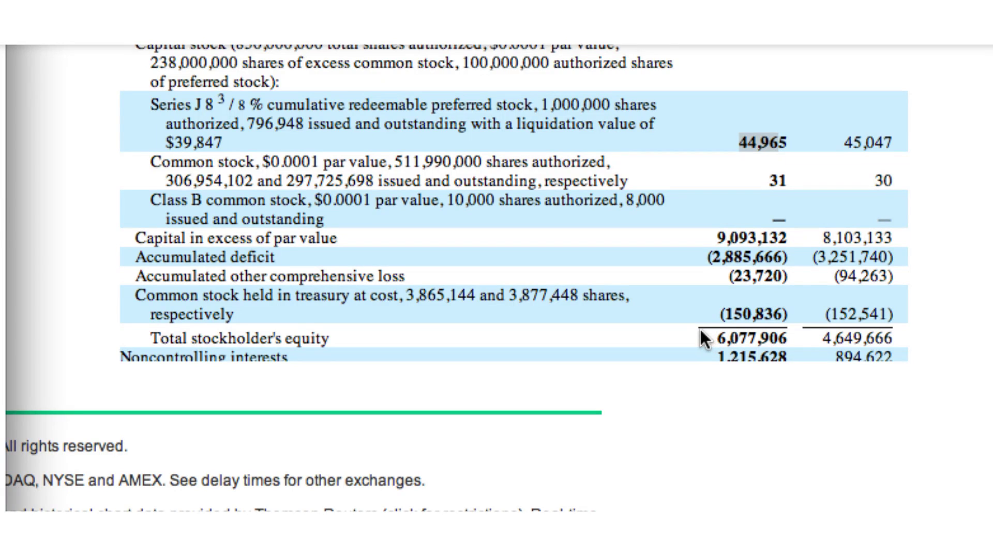
{"action": "scroll", "coordinate": [700, 328], "scroll_direction": "down", "scroll_amount": 3}
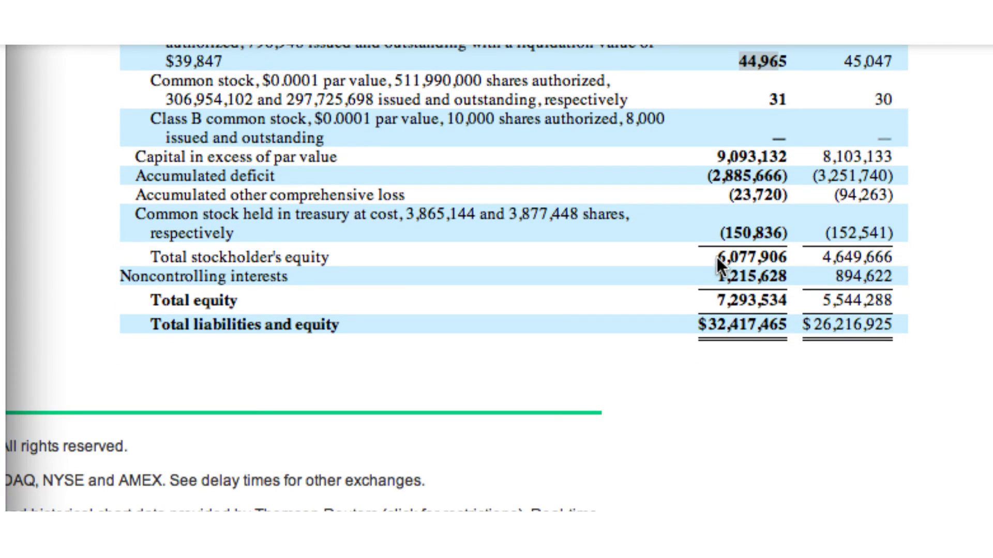
{"action": "left_click_drag", "start_coordinate": [716, 258], "coordinate": [791, 257]}
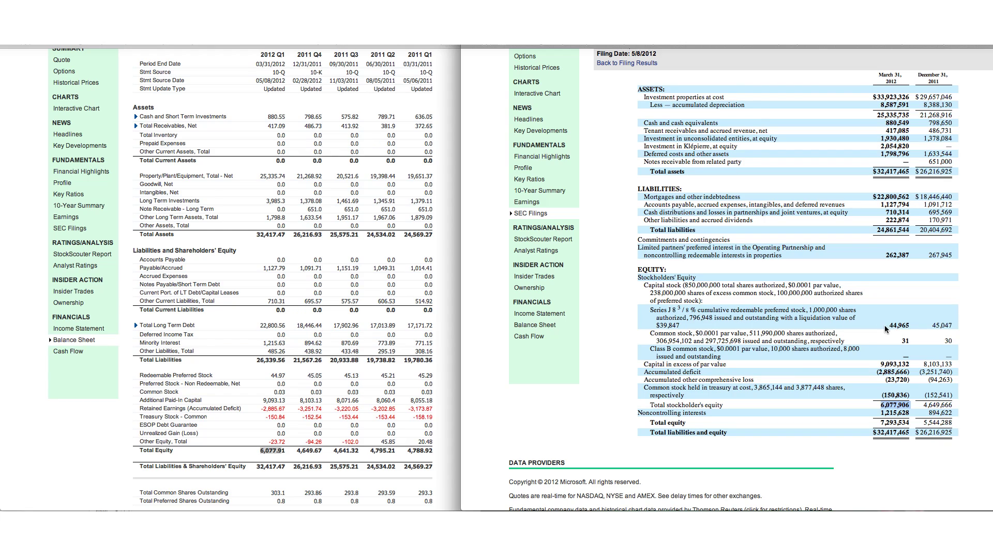
- Highlight the redeemable preferred stock value in the 10-Q and in the 2012 Q1 column of the Balance Sheet page to compare them
{"action": "left_click_drag", "start_coordinate": [888, 325], "coordinate": [904, 324]}
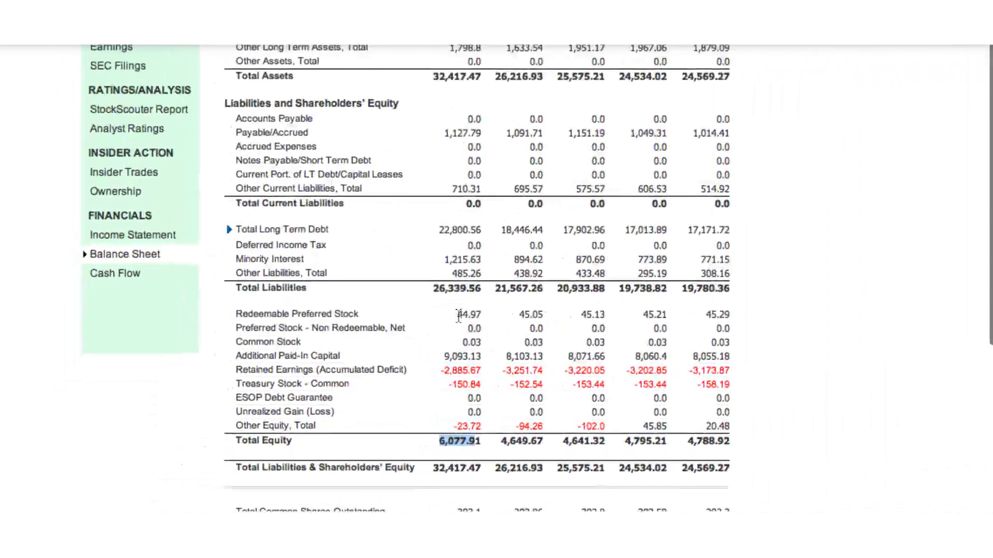
{"action": "left_click_drag", "start_coordinate": [271, 378], "coordinate": [278, 378]}
{"action": "left_click_drag", "start_coordinate": [501, 306], "coordinate": [515, 306]}
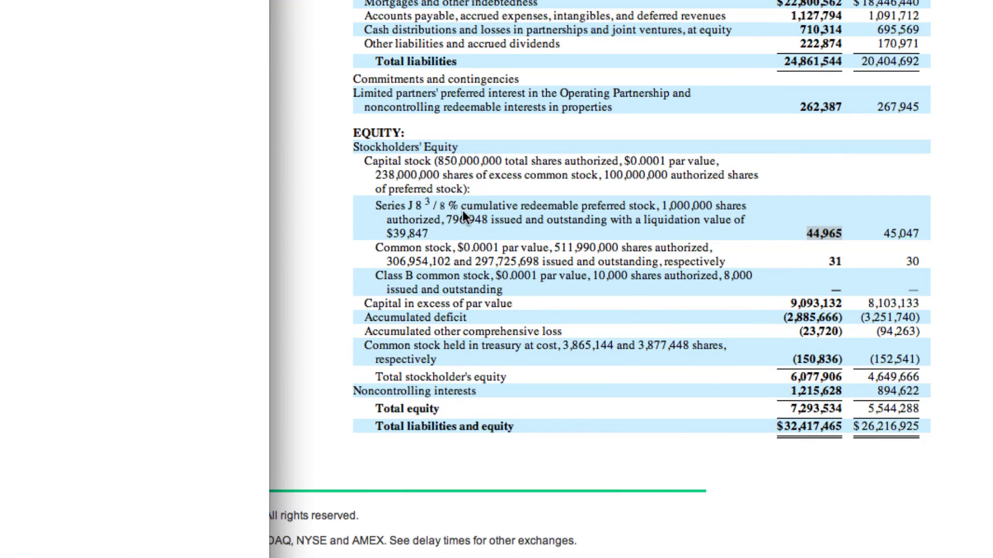
- Highlight the Series J preferred stock description in the 10-Q, including its authorized share count and its issued and outstanding share count
{"action": "left_click_drag", "start_coordinate": [408, 206], "coordinate": [741, 207]}
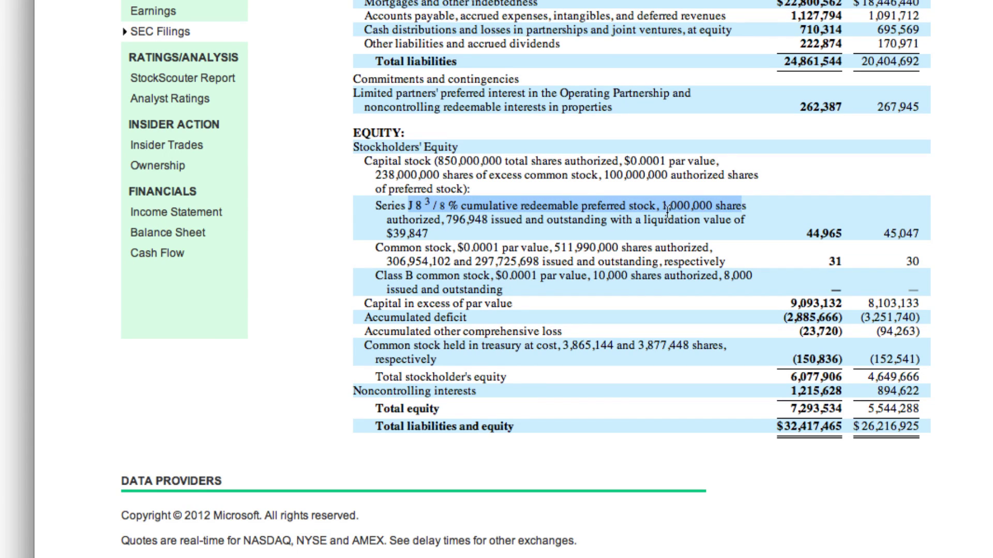
{"action": "mouse_move", "coordinate": [664, 206]}
{"action": "left_mouse_down"}
{"action": "mouse_move", "coordinate": [706, 207]}
{"action": "mouse_move", "coordinate": [678, 203]}
{"action": "left_mouse_up"}
{"action": "left_click", "coordinate": [671, 207]}
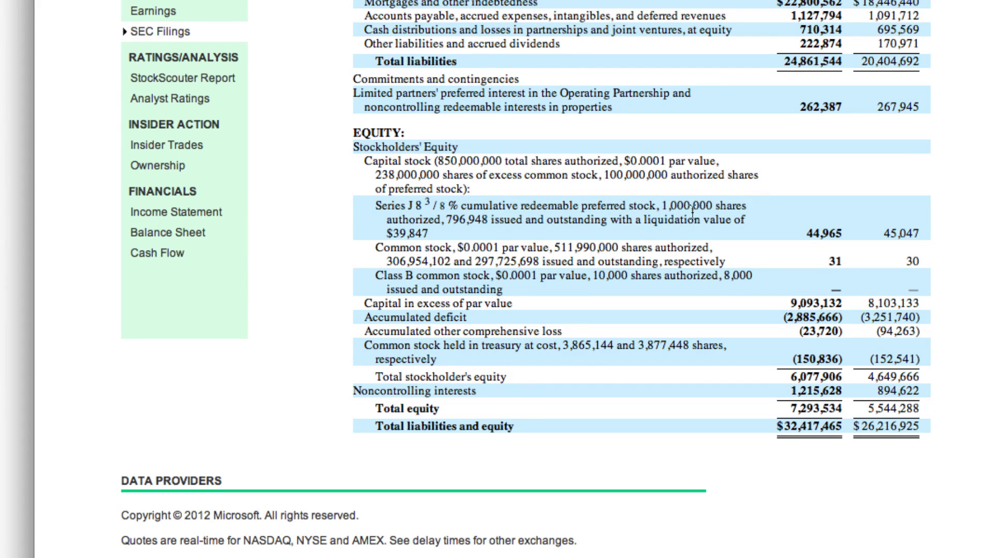
{"action": "left_click_drag", "start_coordinate": [446, 220], "coordinate": [481, 220]}
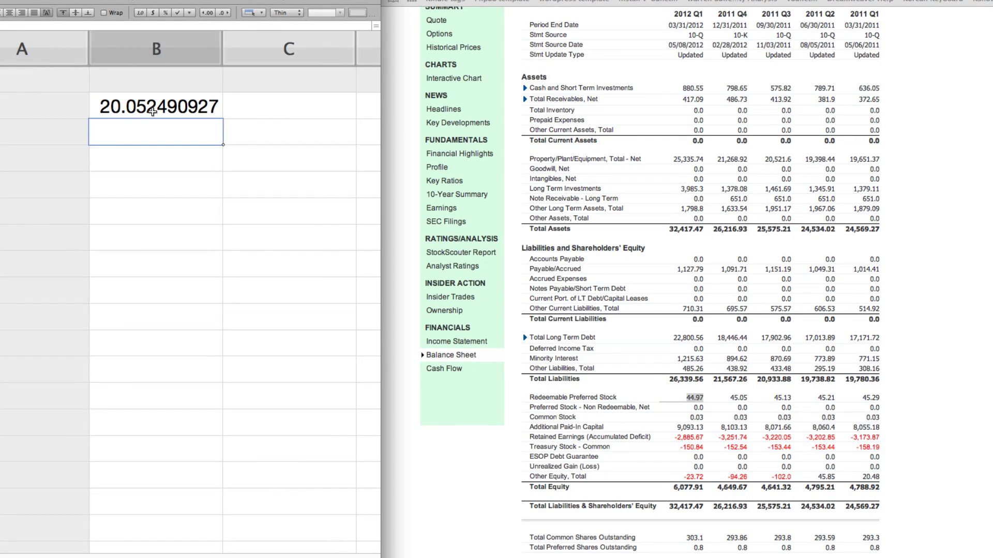
- Replace the earlier calculation in cell B2 with =6077.91-44.97, subtracting redeemable preferred stock from 2012 Q1 total equity
{"action": "key", "text": "Delete"}
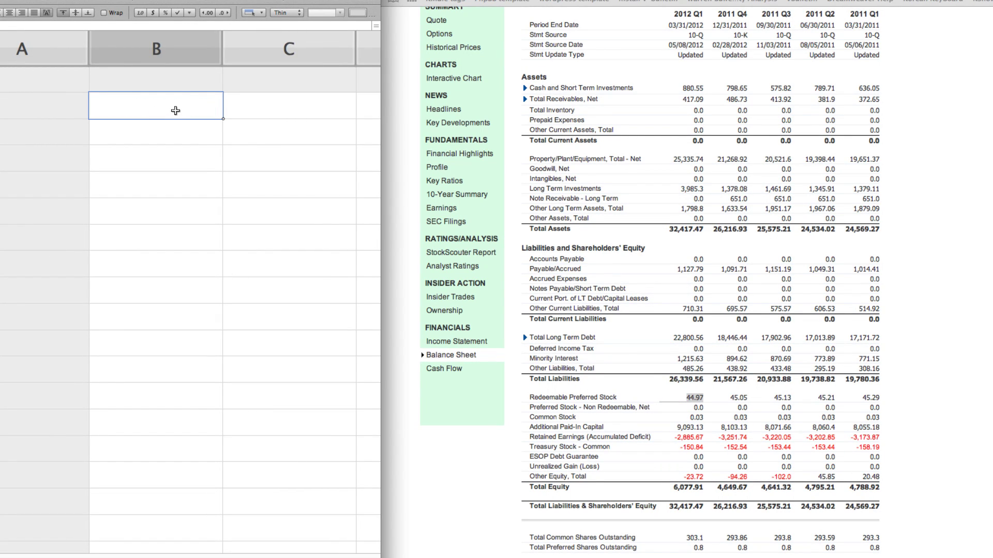
{"action": "type", "text": "6077.91"}
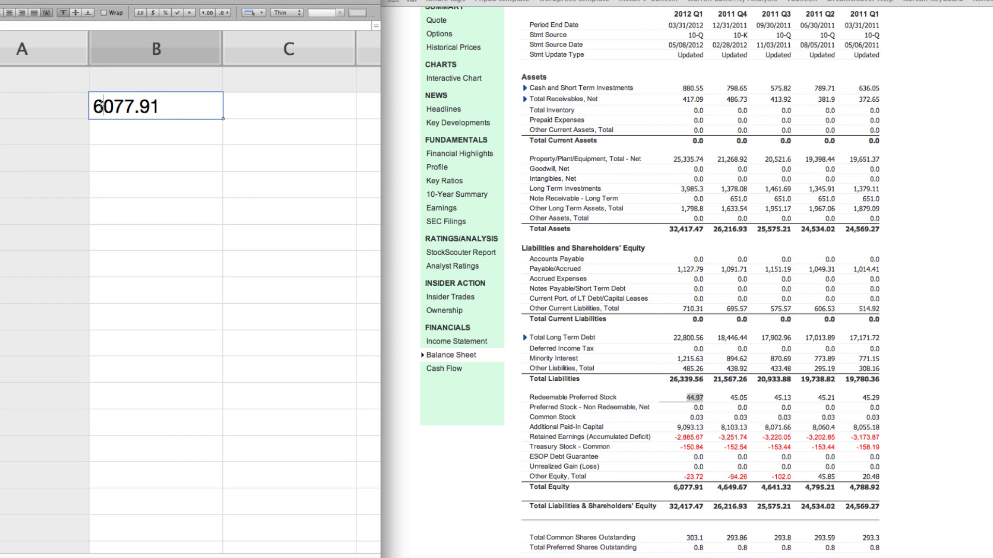
{"action": "left_click", "coordinate": [93, 106]}
{"action": "type", "text": "="}
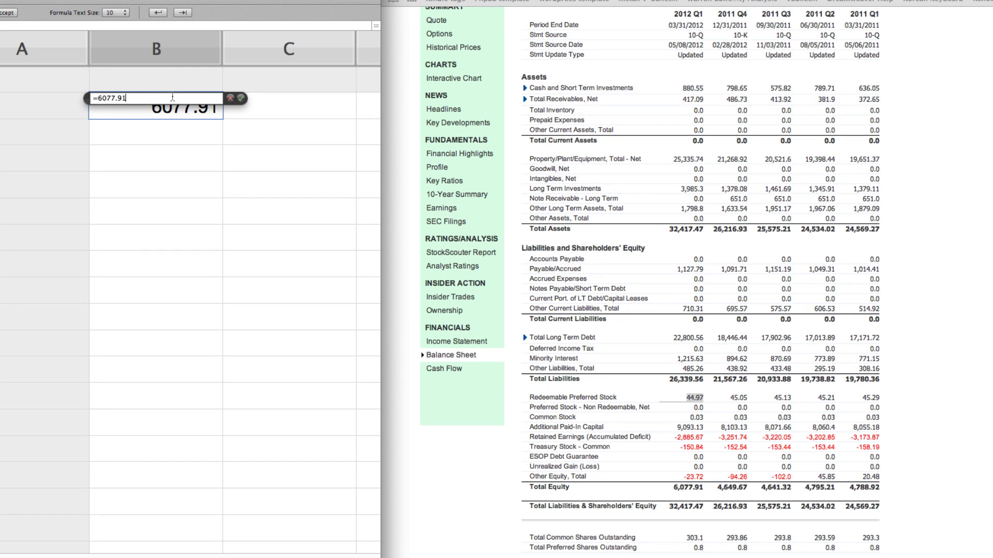
{"action": "type", "text": "-"}
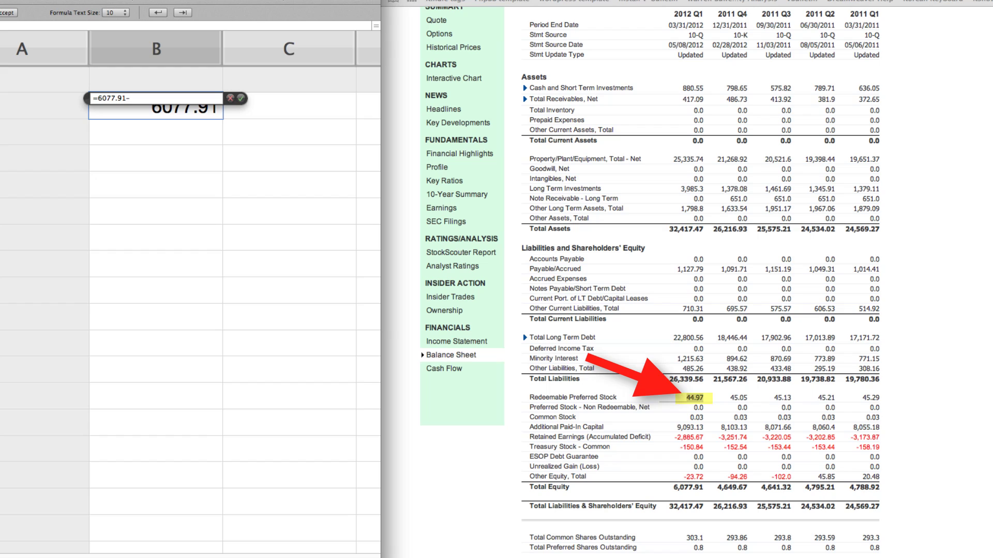
{"action": "type", "text": "44.97"}
{"action": "key", "text": "Return"}
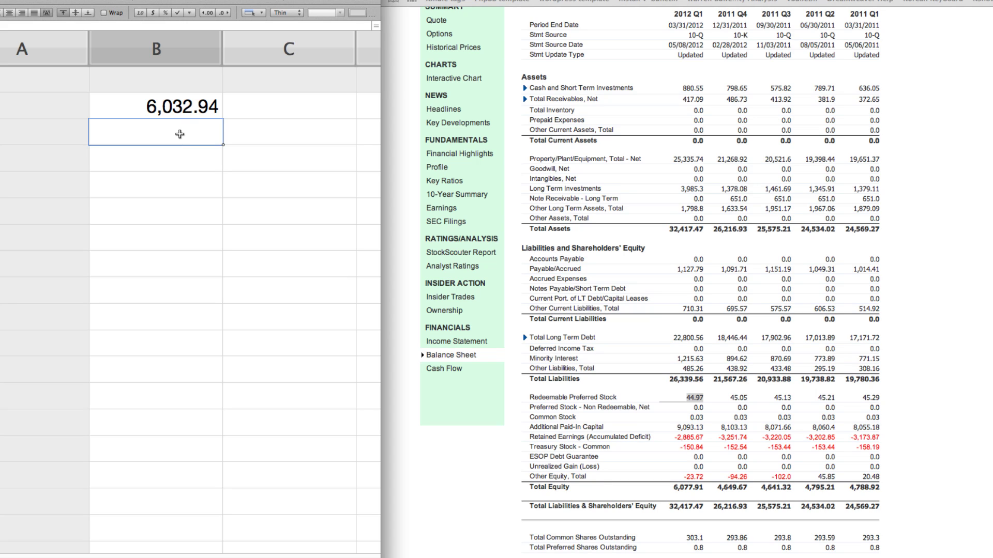
- In cell B3, divide the B2 result by the 303.1 total common shares outstanding for 2012 Q1
{"action": "type", "text": "="}
{"action": "left_click", "coordinate": [166, 107]}
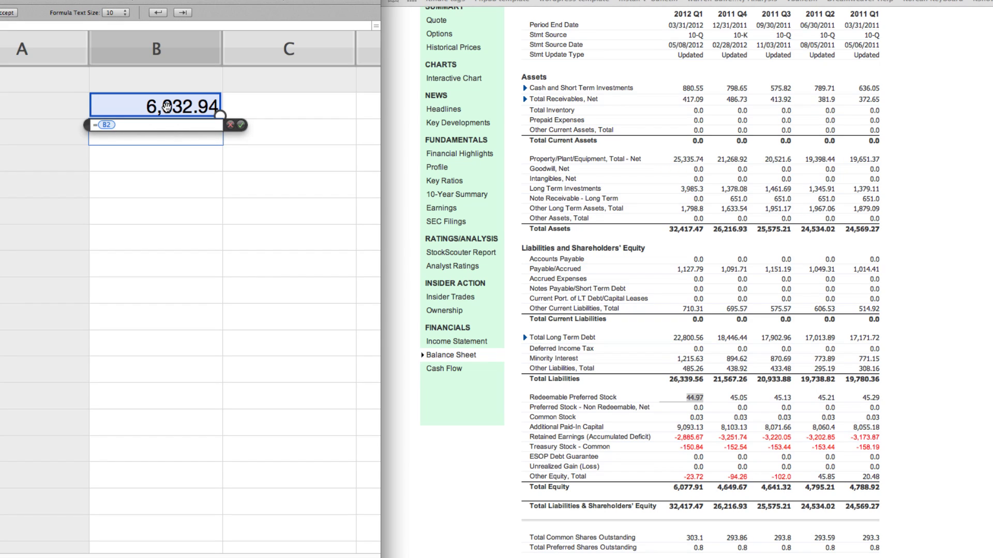
{"action": "type", "text": "-"}
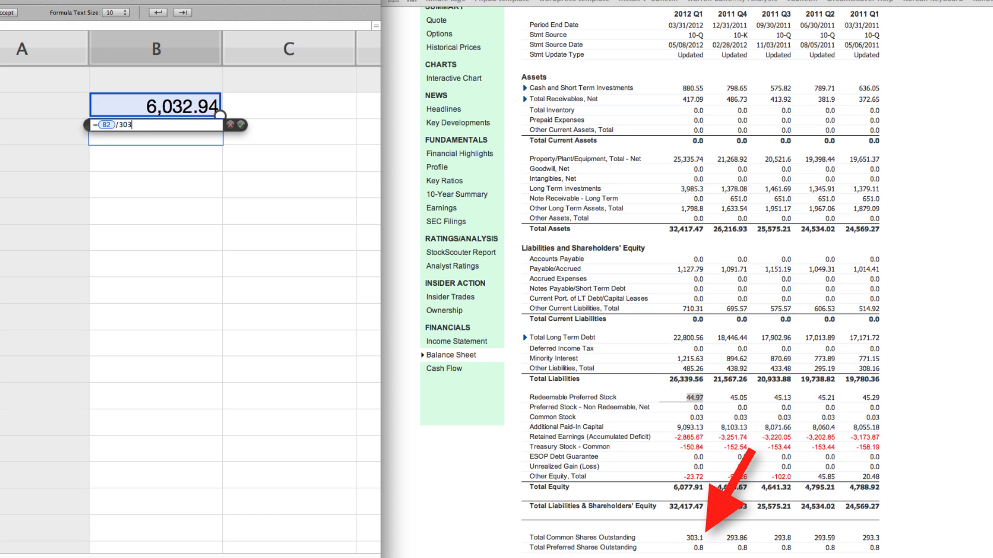
{"action": "key", "text": "Return"}
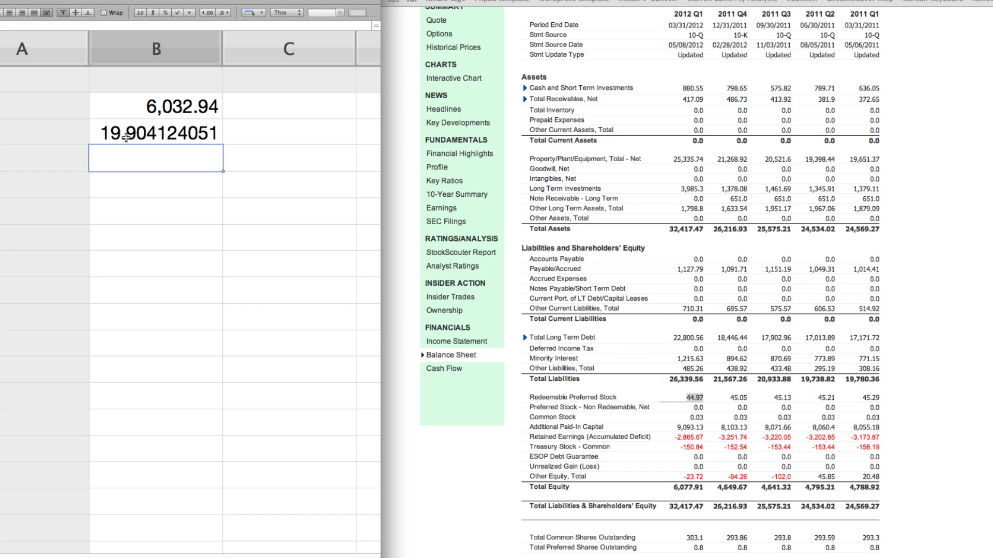
- Enter the rounded book value per share in cell B5 as $19.90, including the dollar sign
{"action": "left_click", "coordinate": [164, 184]}
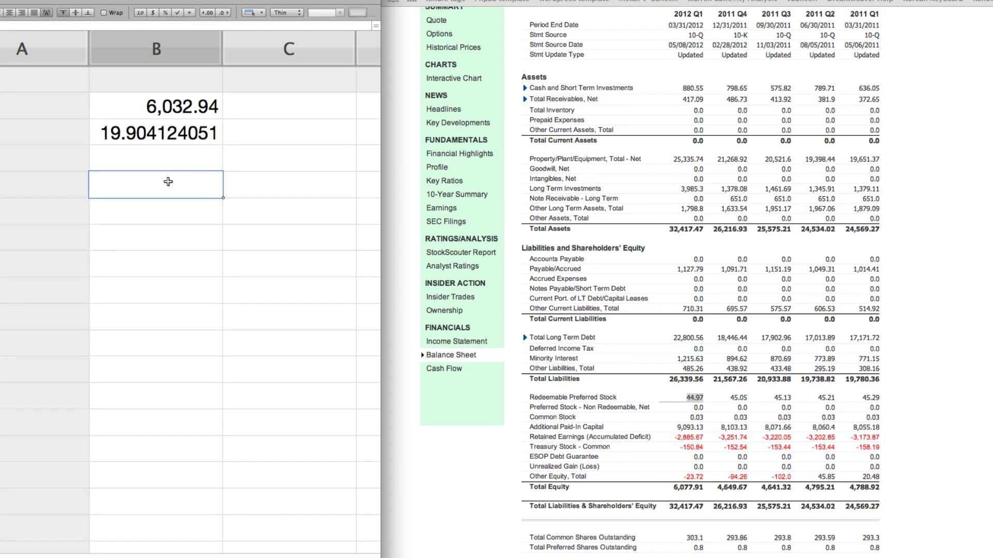
{"action": "type", "text": "19.90"}
{"action": "key", "text": "Left"}
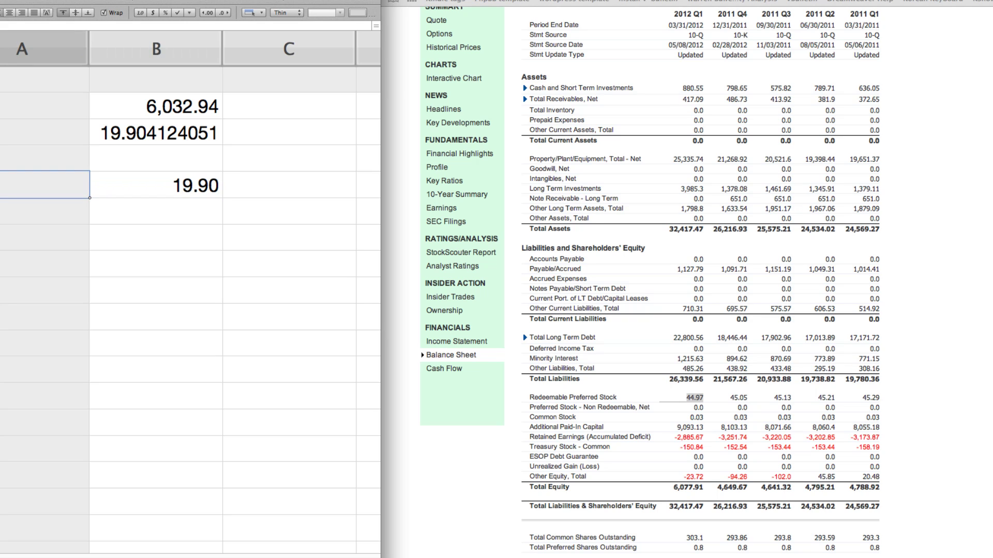
{"action": "key", "text": "Right"}
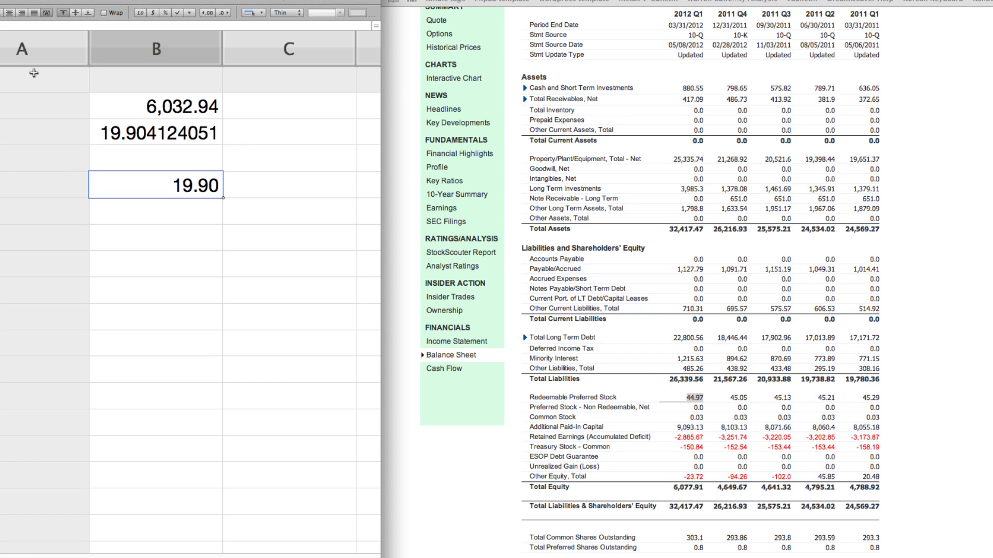
{"action": "key", "text": "F2"}
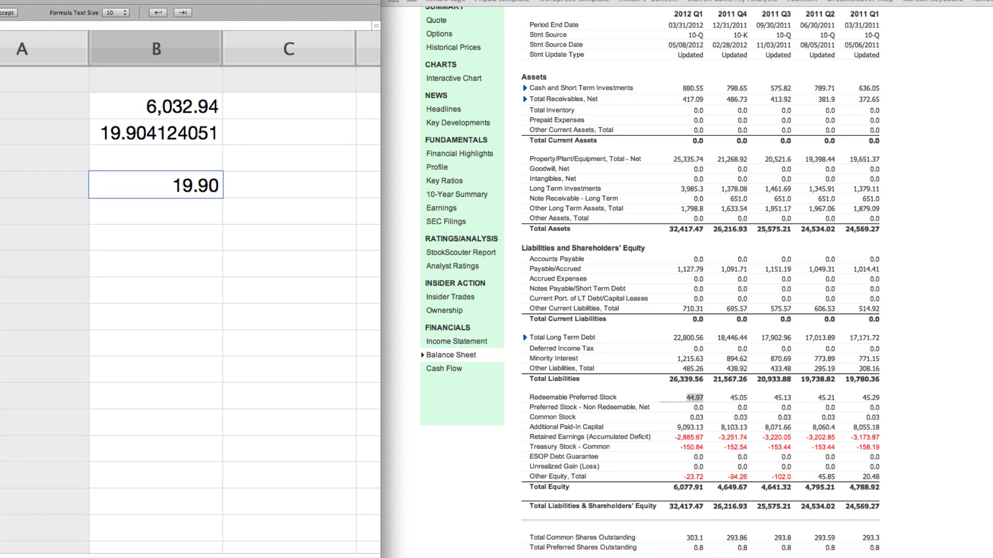
{"action": "key", "text": "Home"}
{"action": "type", "text": "$"}
{"action": "key", "text": "Return"}
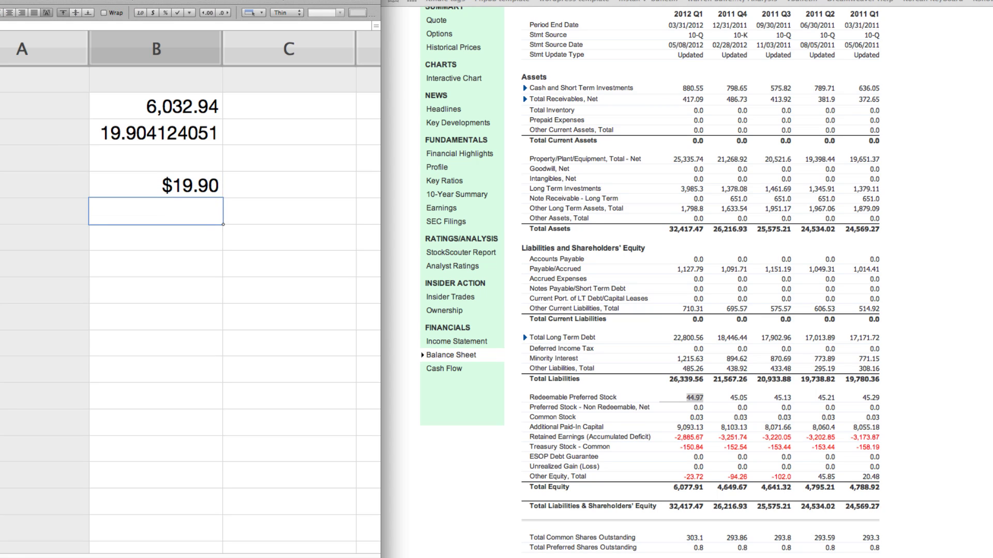